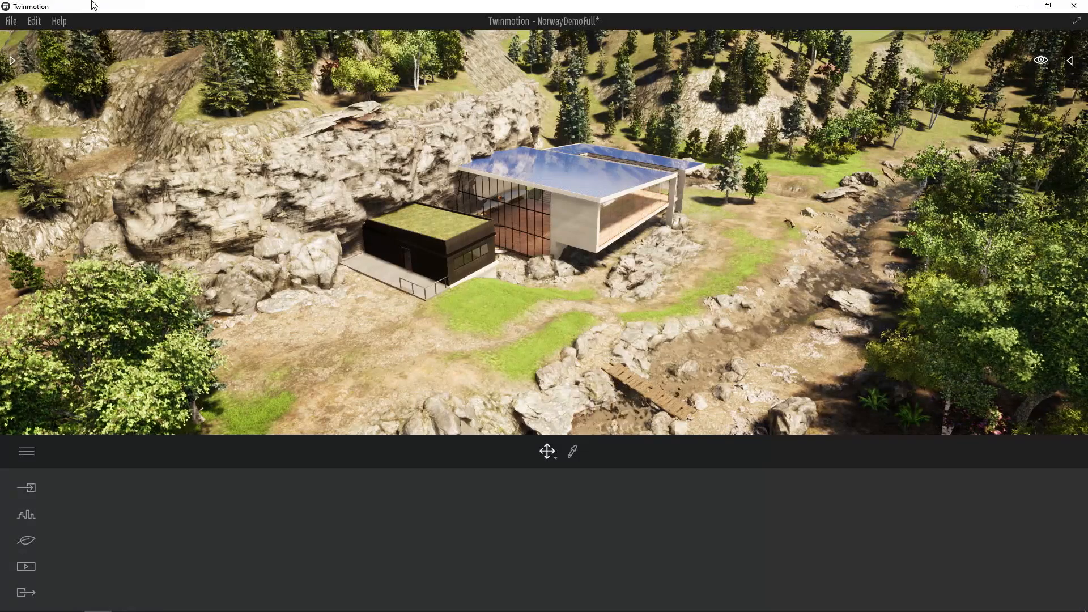
- Open the asset library and go up to its top-level categories
left_click(11, 61)
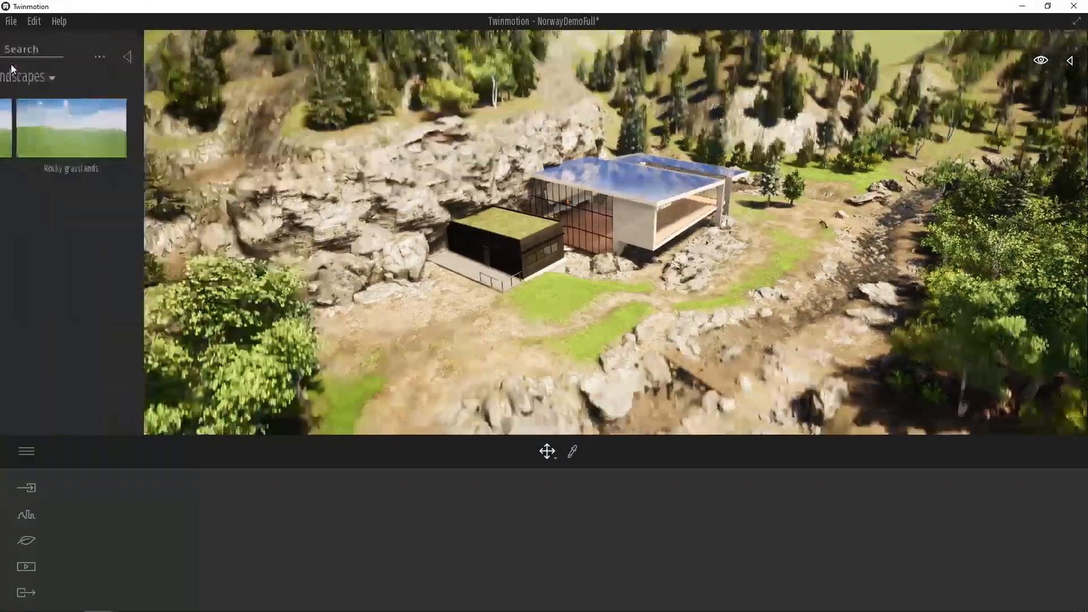
left_click(21, 76)
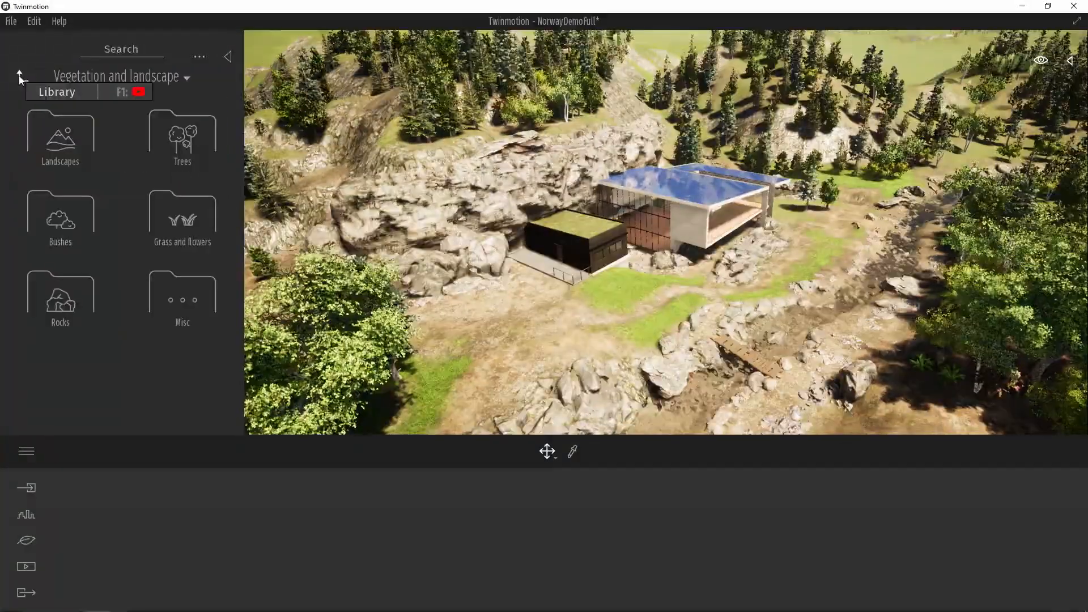
left_click(20, 76)
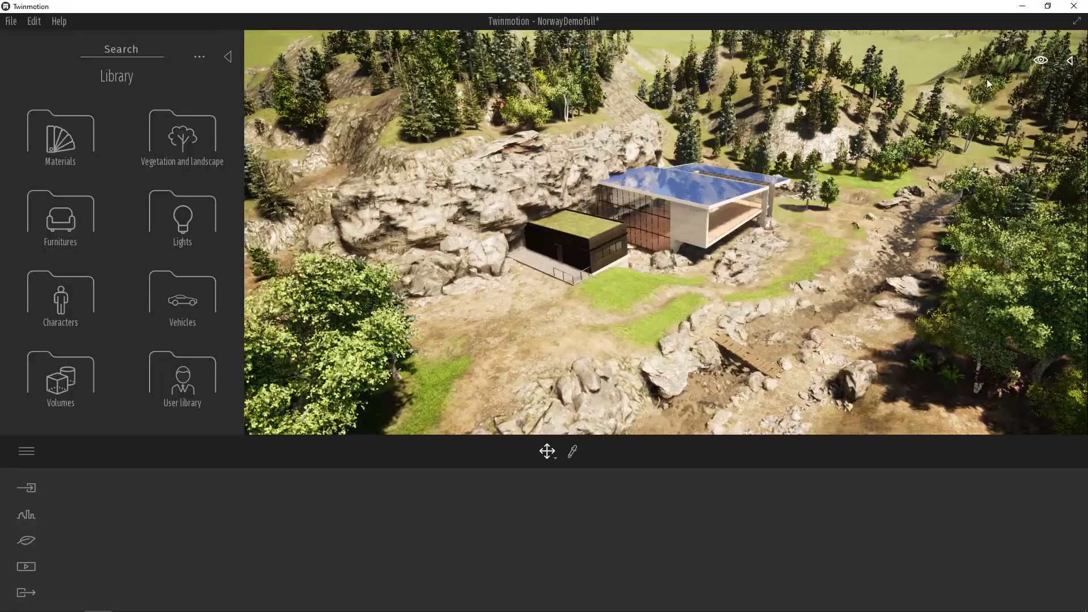
- Open the scene graph and look through its object list and the available object type filters
left_click(1069, 60)
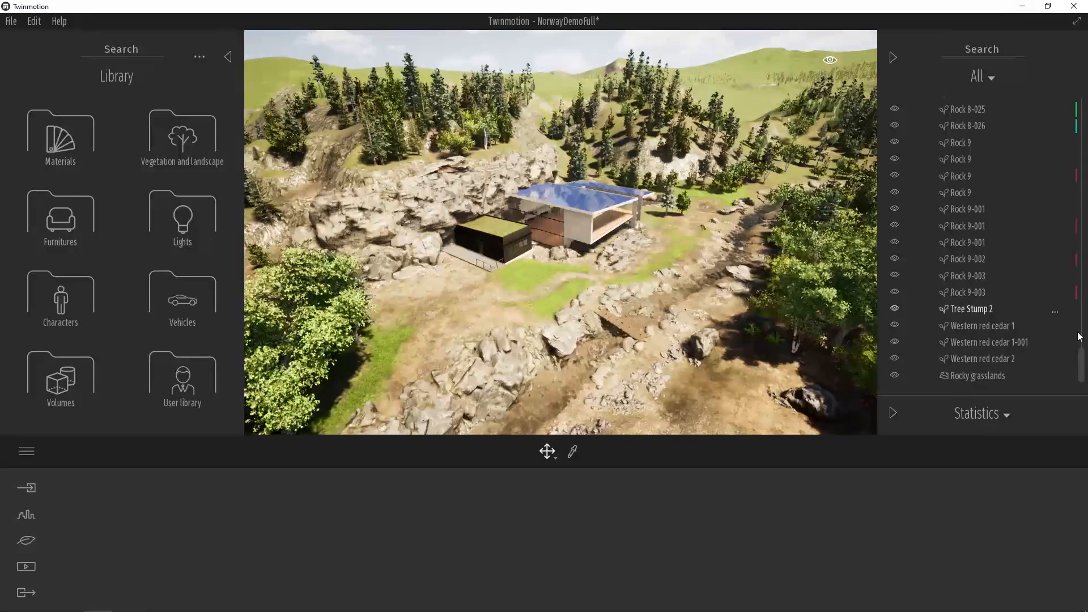
left_click_drag(1085, 357, 1078, 101)
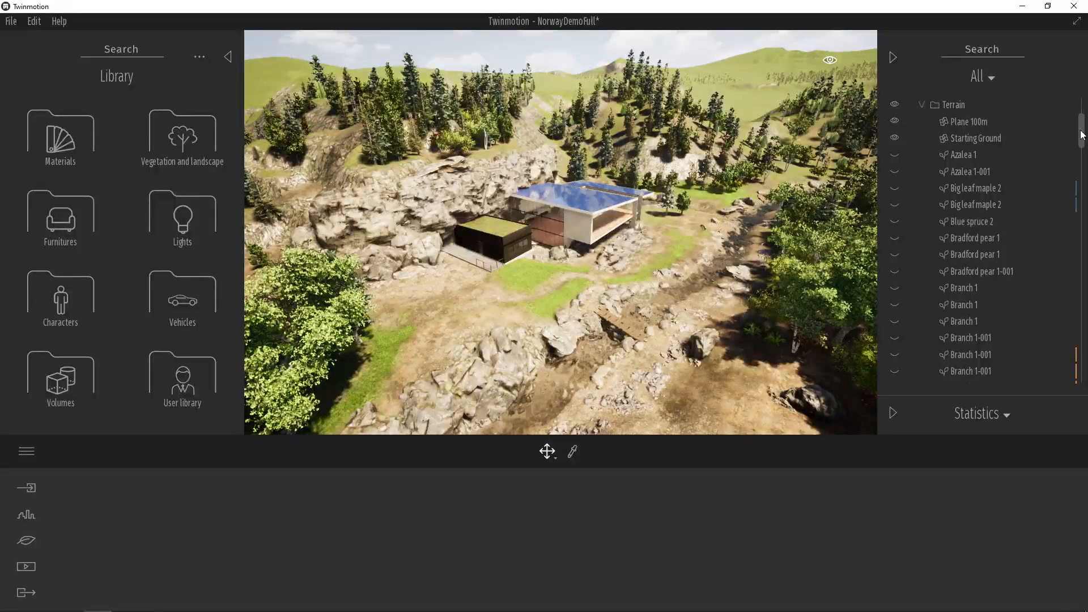
left_click_drag(1082, 134, 1080, 116)
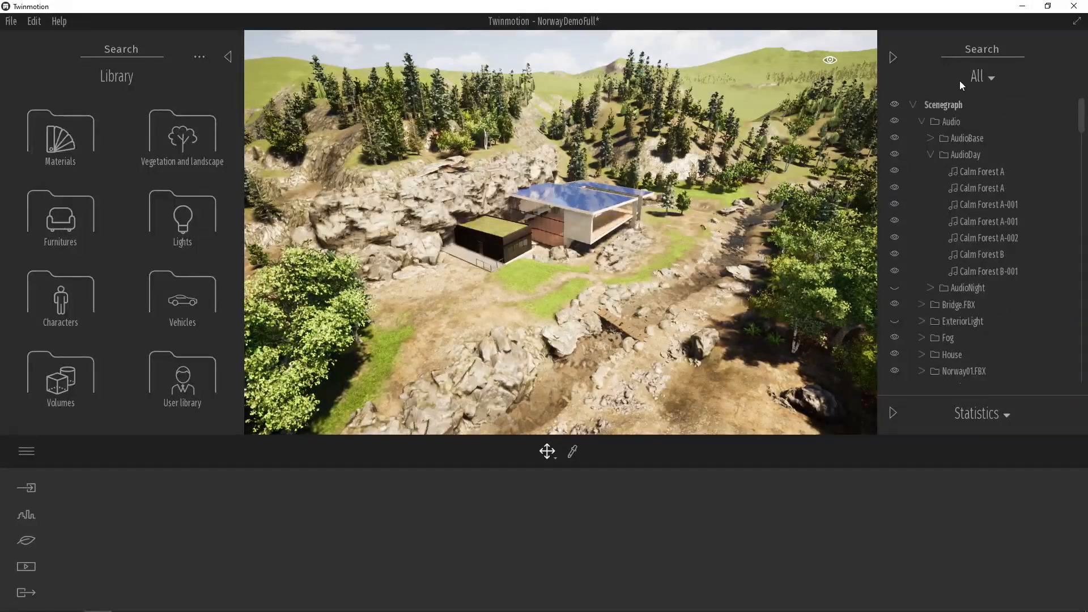
left_click(989, 80)
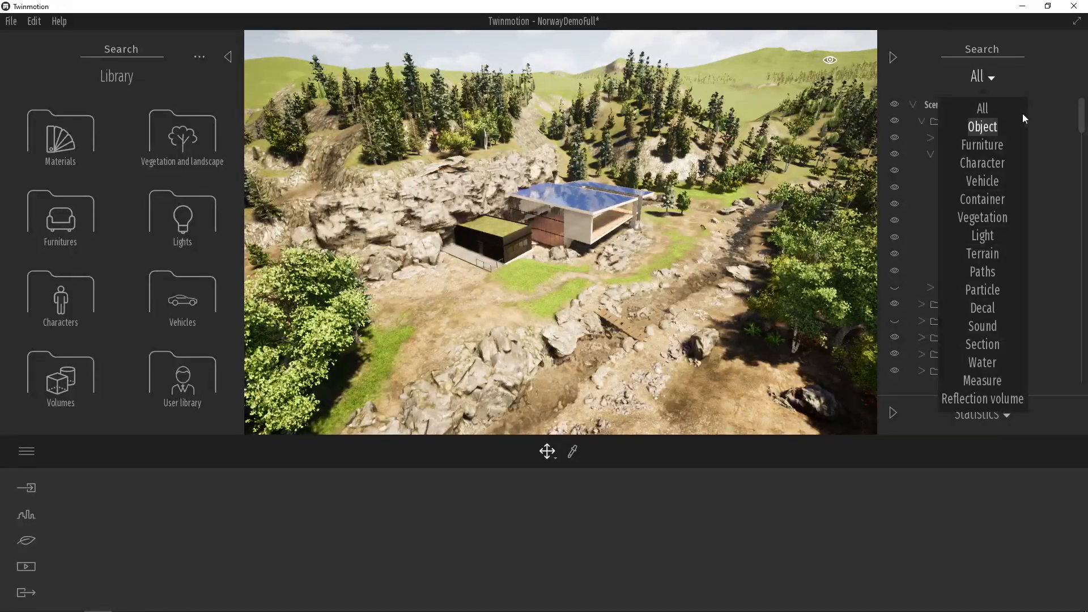
left_click(1043, 60)
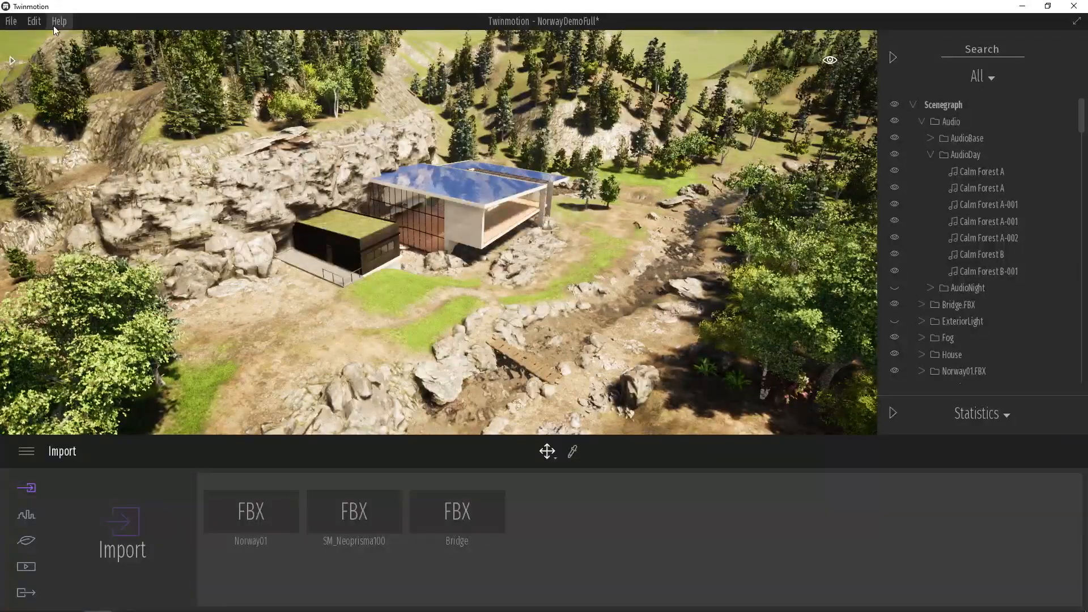
- Check which file formats the geometry import accepts, and leave without importing a file
left_click(13, 21)
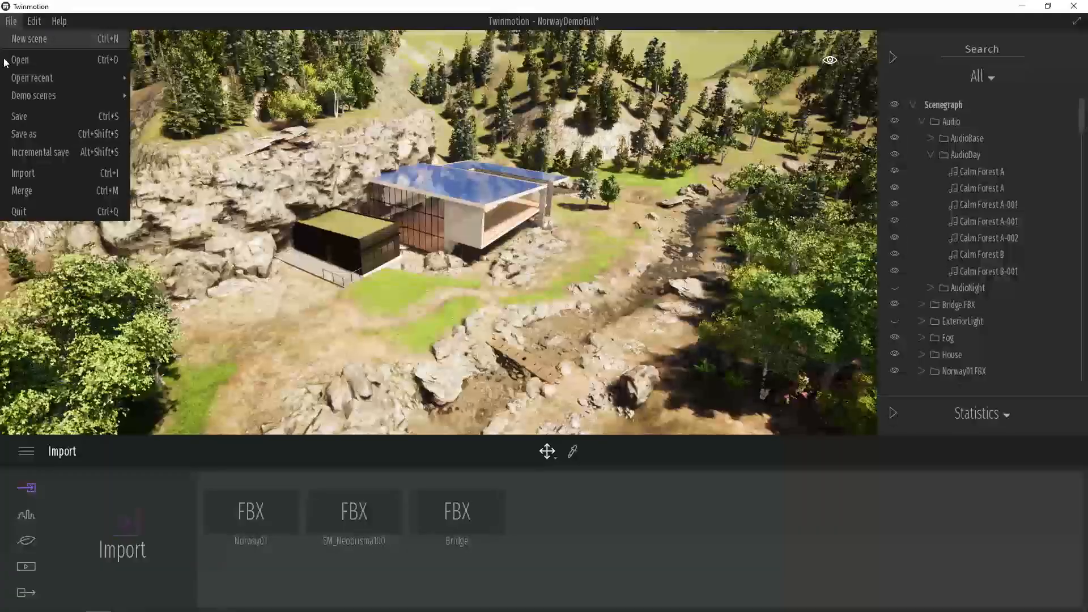
left_click(47, 180)
left_click(590, 285)
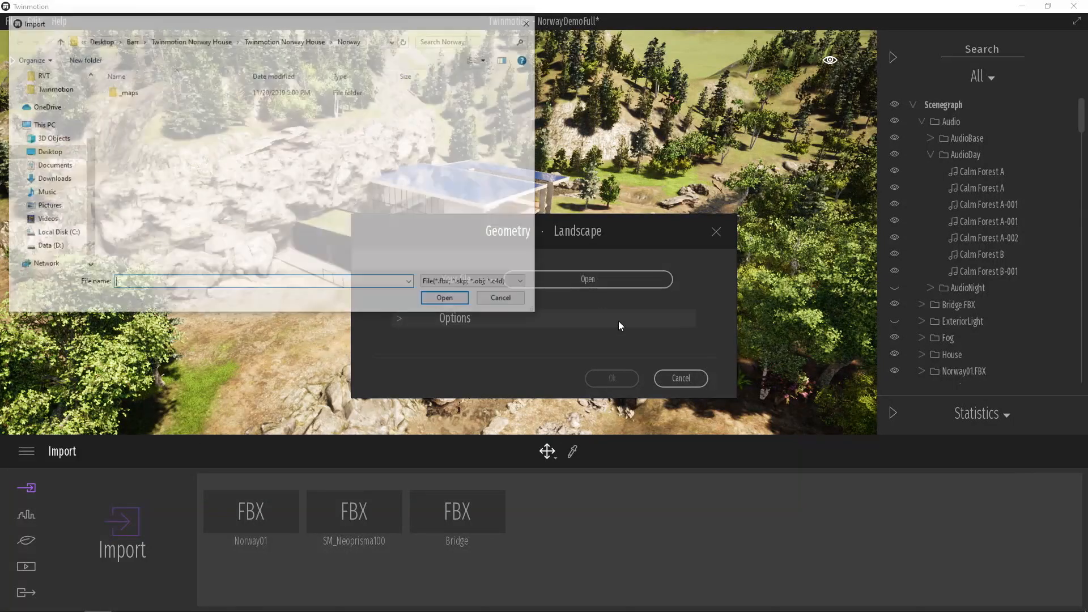
left_click(491, 282)
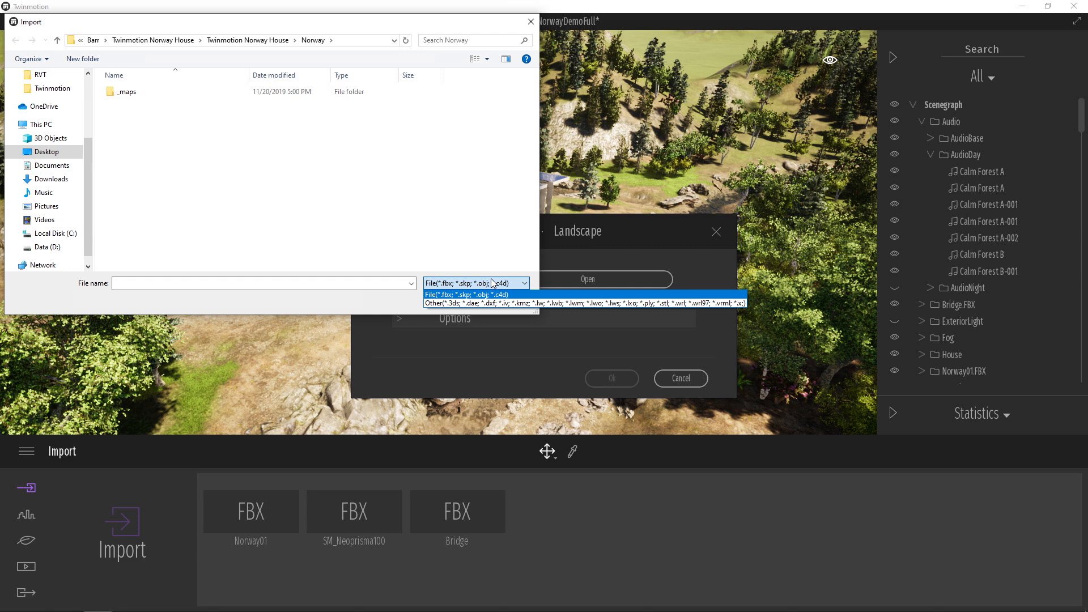
left_click(488, 294)
left_click(501, 302)
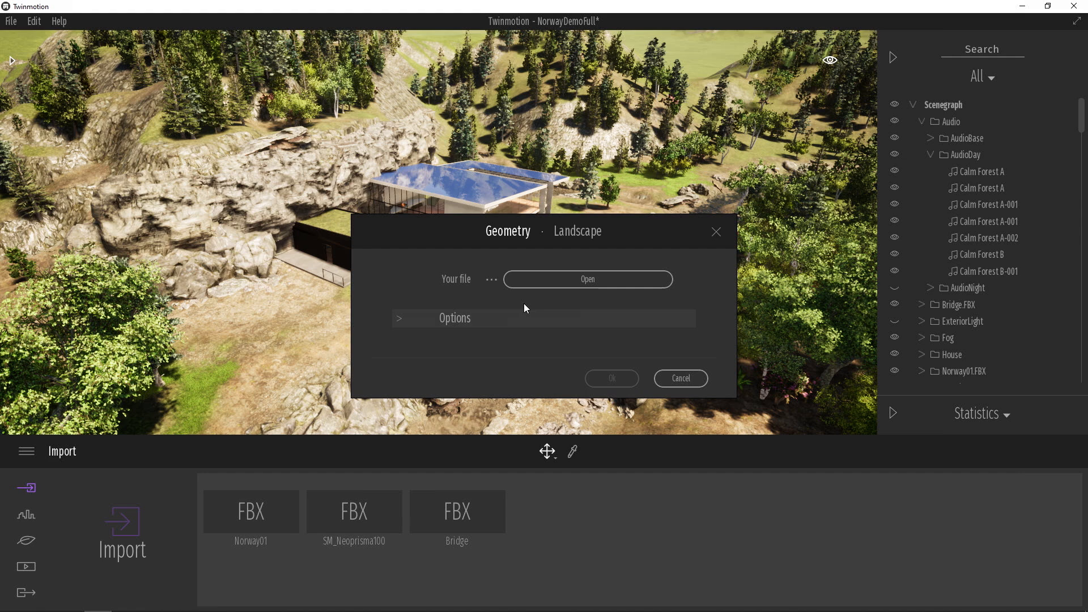
left_click(679, 379)
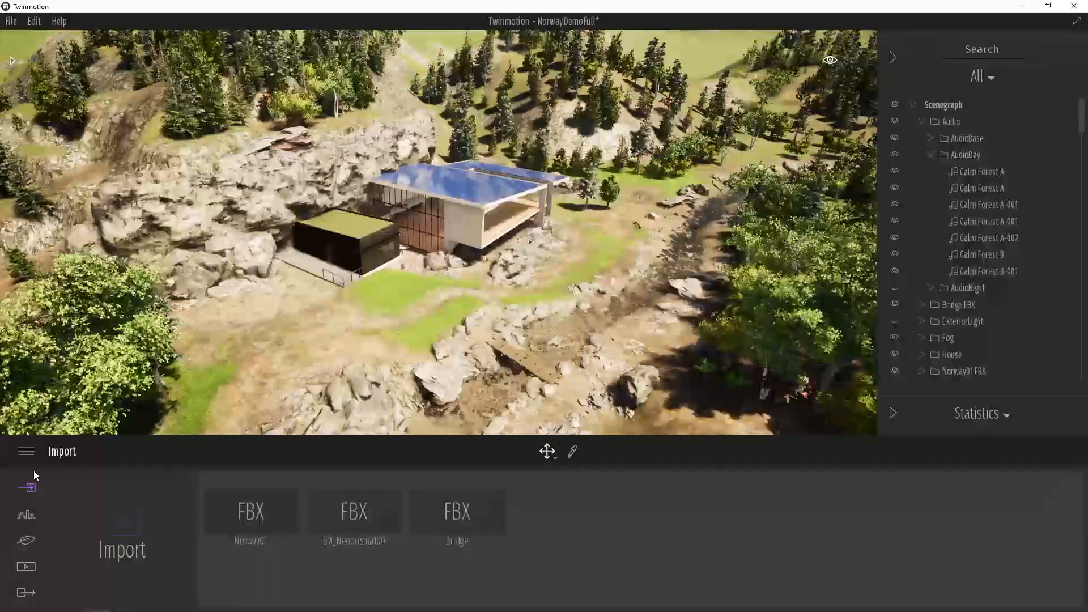
- Display the Urban tools for context, paths, camera alignment and measuring
left_click(26, 514)
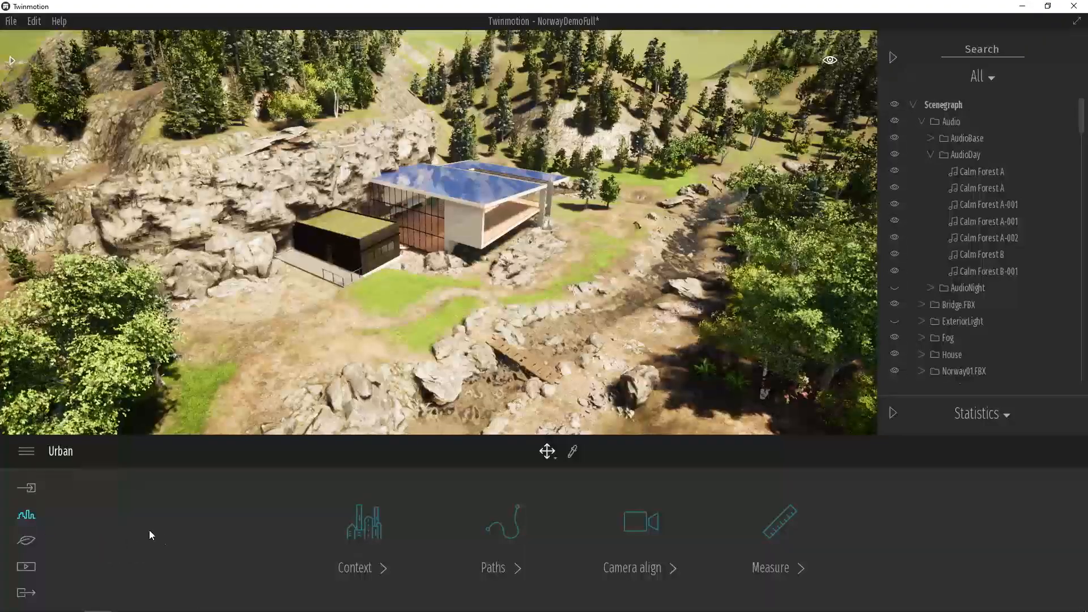
right_click_drag(480, 336, 414, 303)
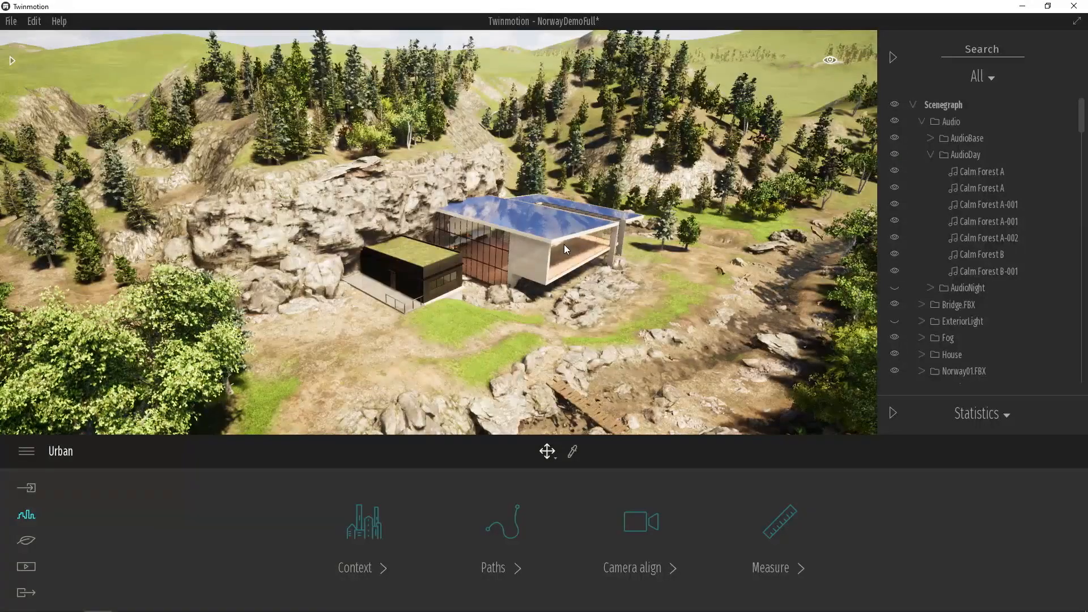
scroll(512, 289, "up", 5)
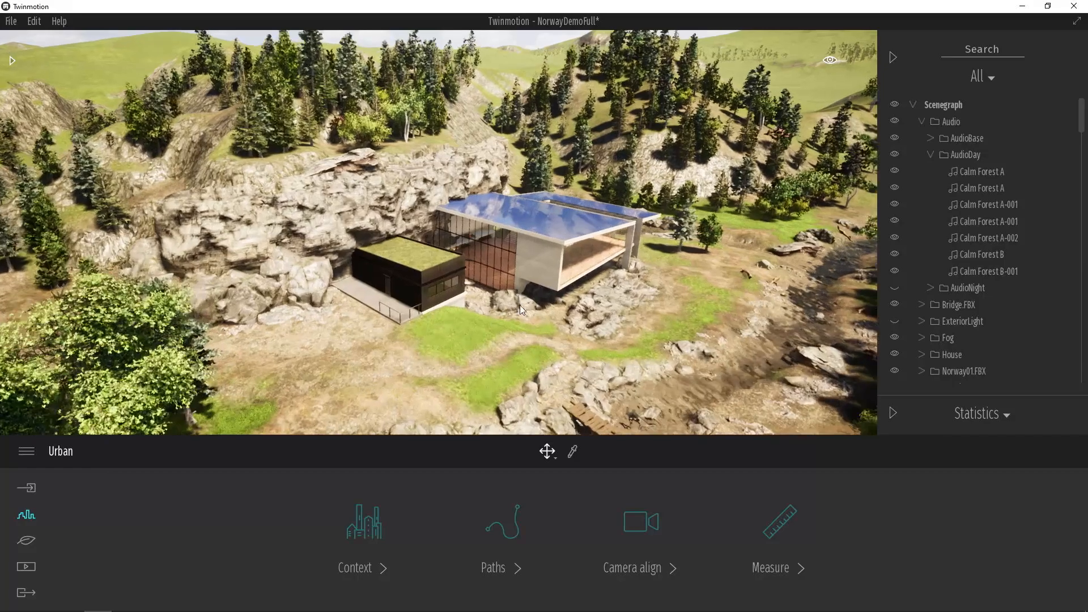
scroll(533, 322, "up", 8)
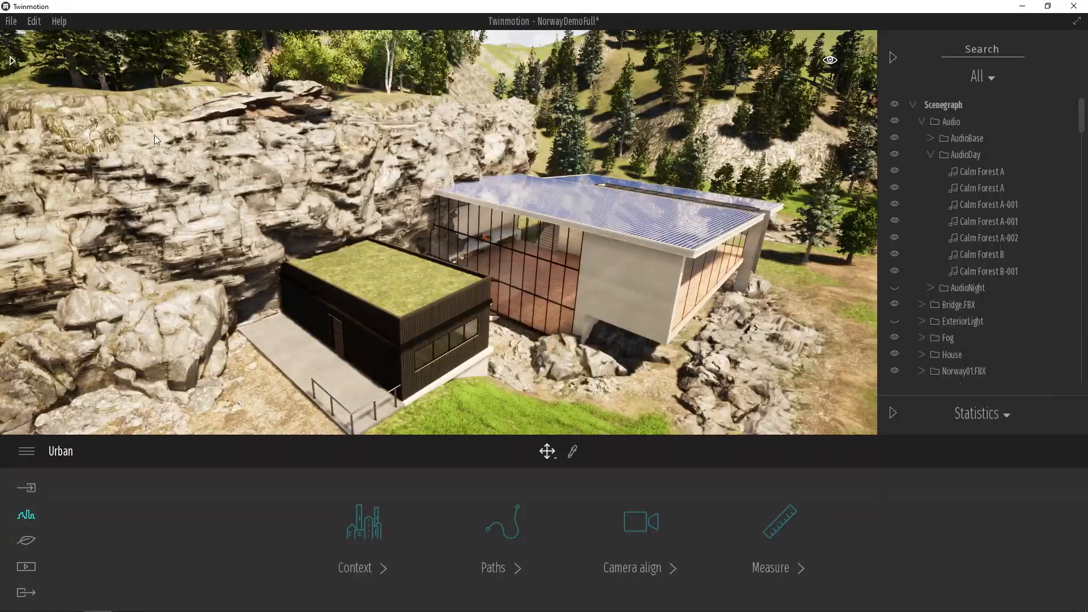
- Apply the Clean brick 07 material from the Brick library to the house's light concrete side wall
left_click(11, 61)
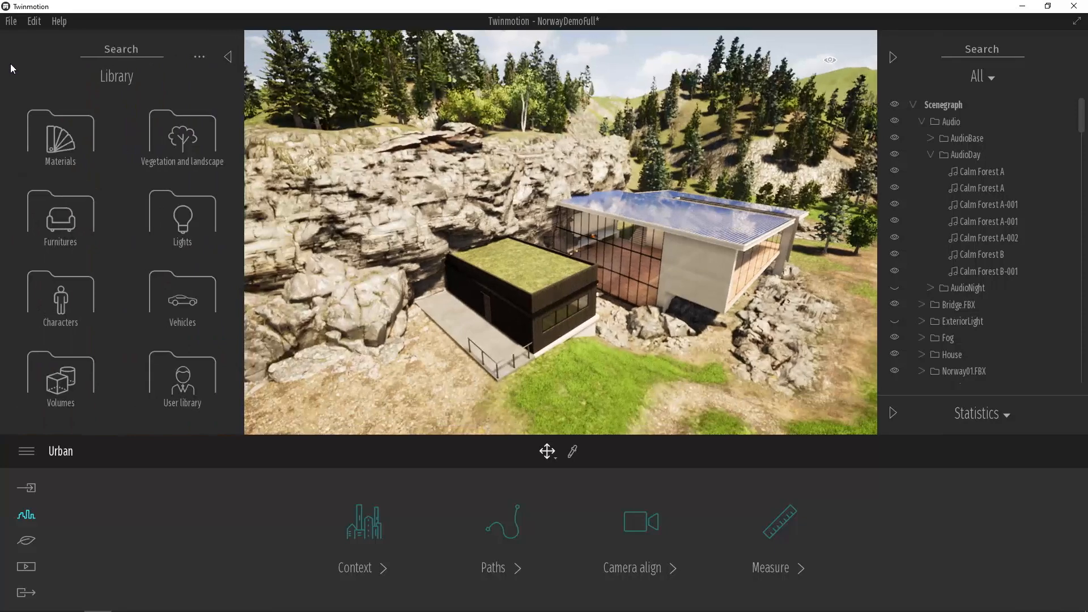
left_click(61, 136)
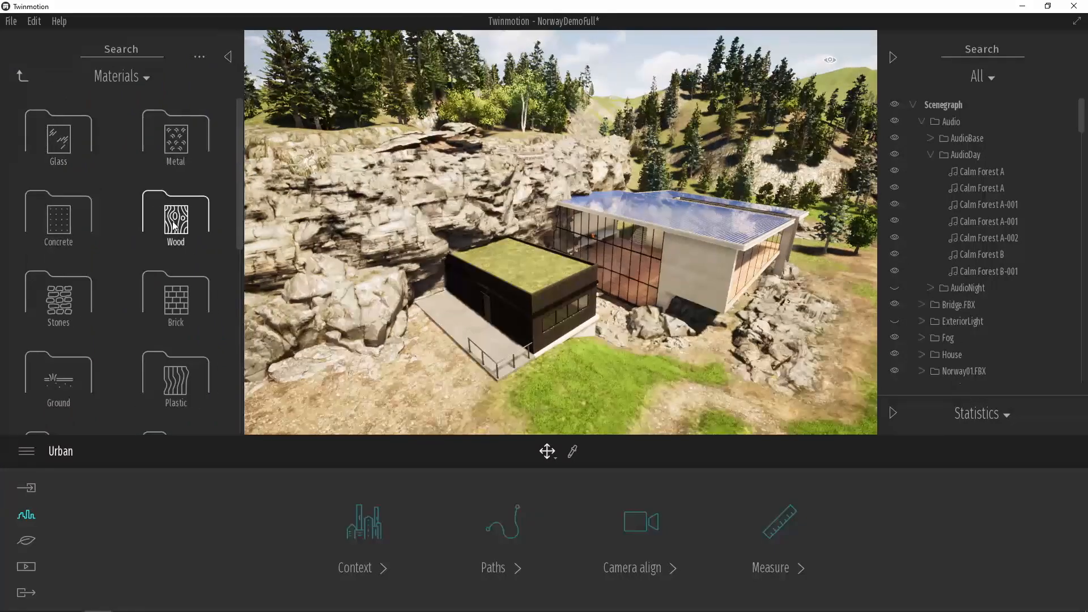
scroll(174, 226, "down", 1)
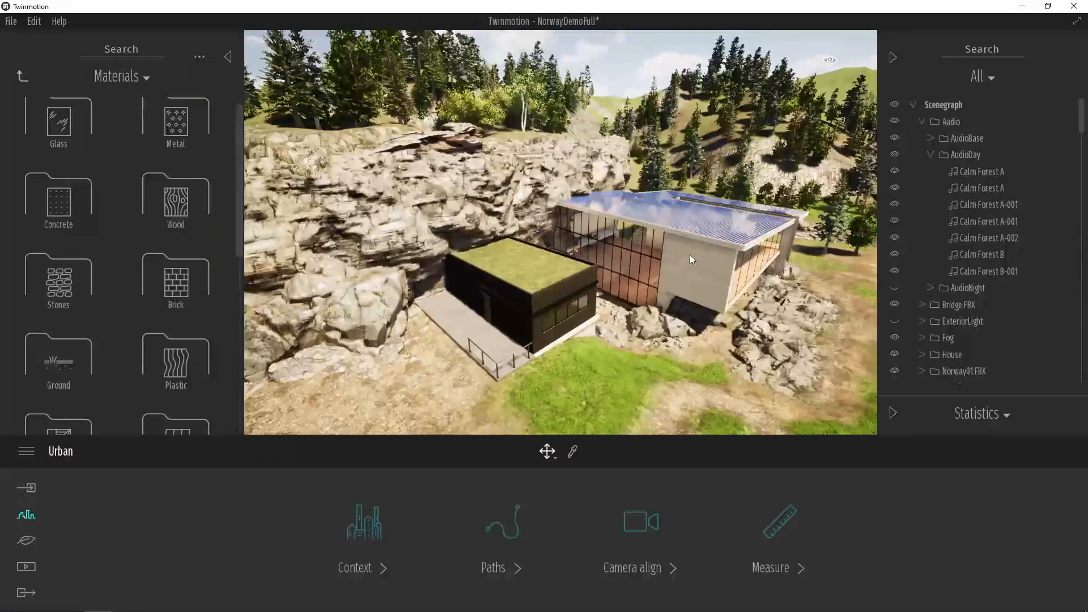
left_click(179, 282)
scroll(176, 232, "down", 2)
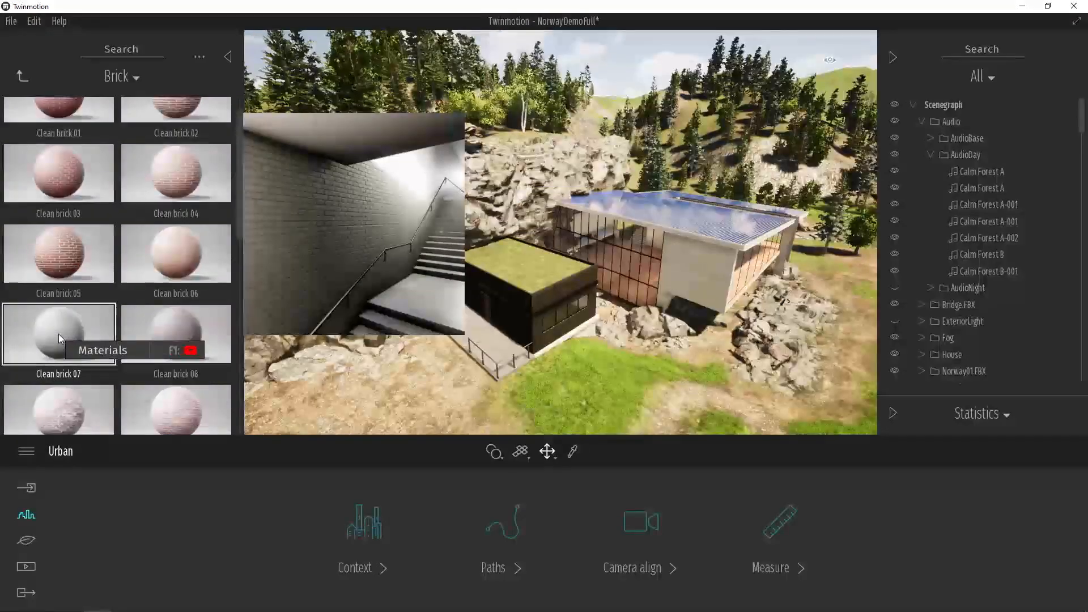
left_click_drag(60, 337, 697, 271)
- Set the Clean brick 07 material's reflection to 59% and its scale to 0.76
scroll(702, 278, "up", 5)
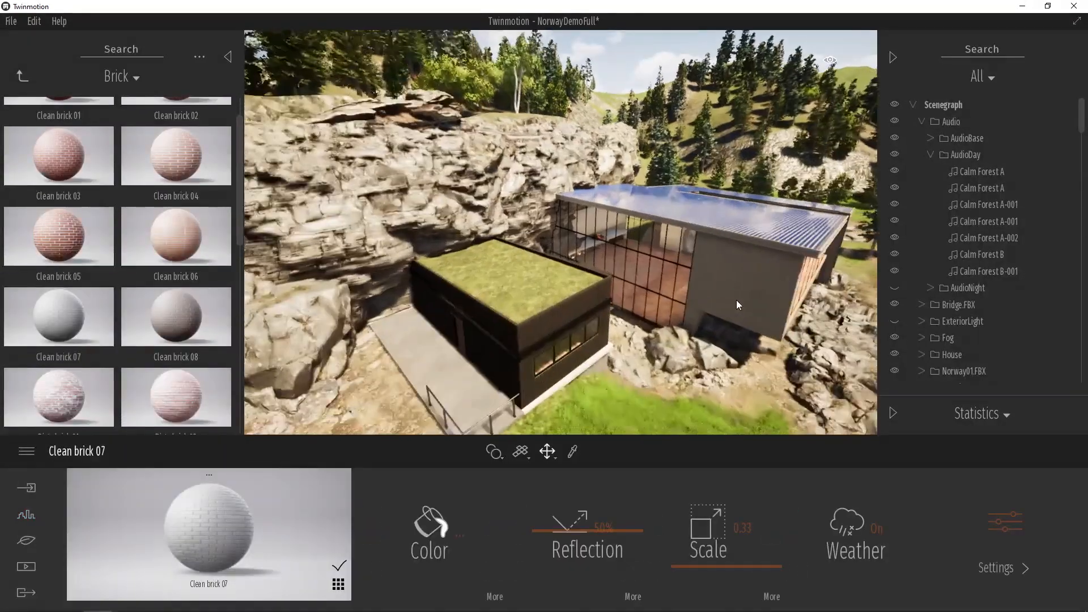
key("d")
right_click_drag(740, 307, 780, 312)
scroll(765, 313, "up", 5)
middle_click_drag(734, 335, 728, 338)
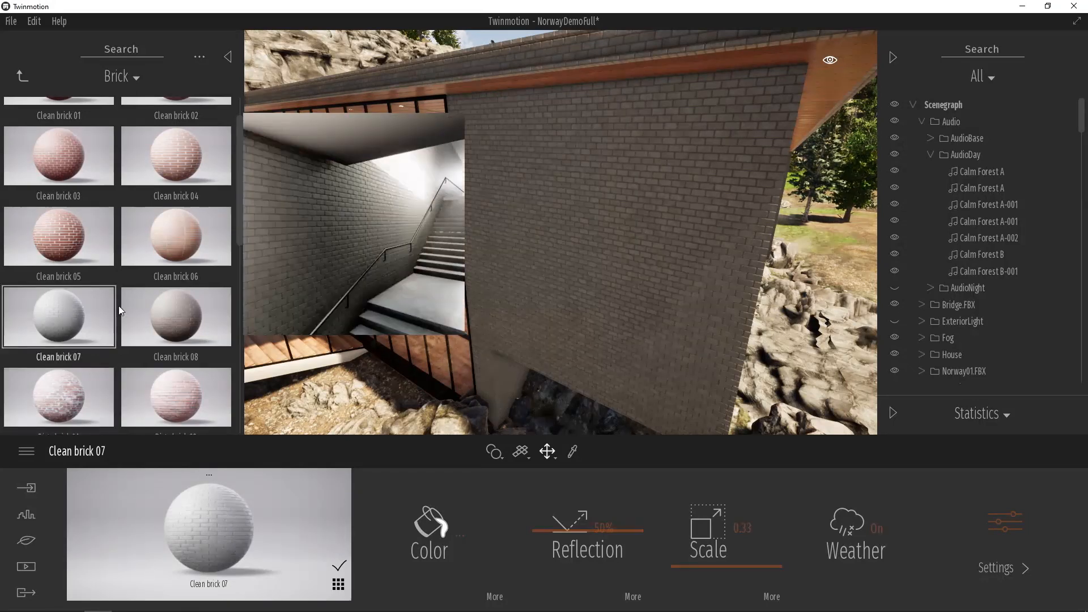
mouse_move(164, 250)
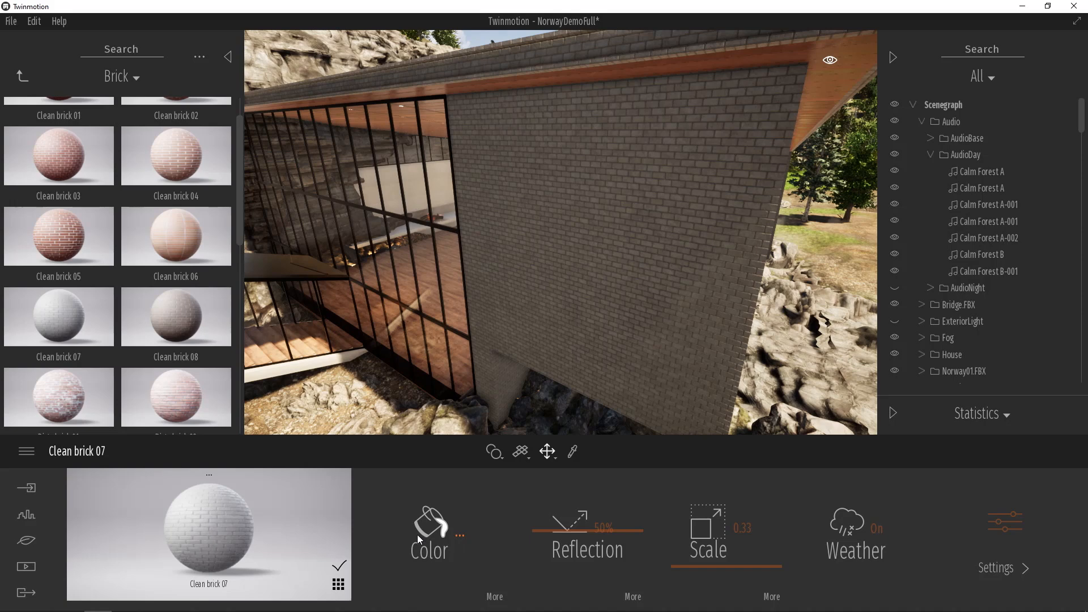
left_click(598, 531)
mouse_move(584, 541)
left_mouse_down()
mouse_move(588, 556)
mouse_move(591, 510)
mouse_move(597, 547)
mouse_move(603, 519)
mouse_move(578, 530)
mouse_move(578, 511)
mouse_move(578, 521)
left_mouse_up()
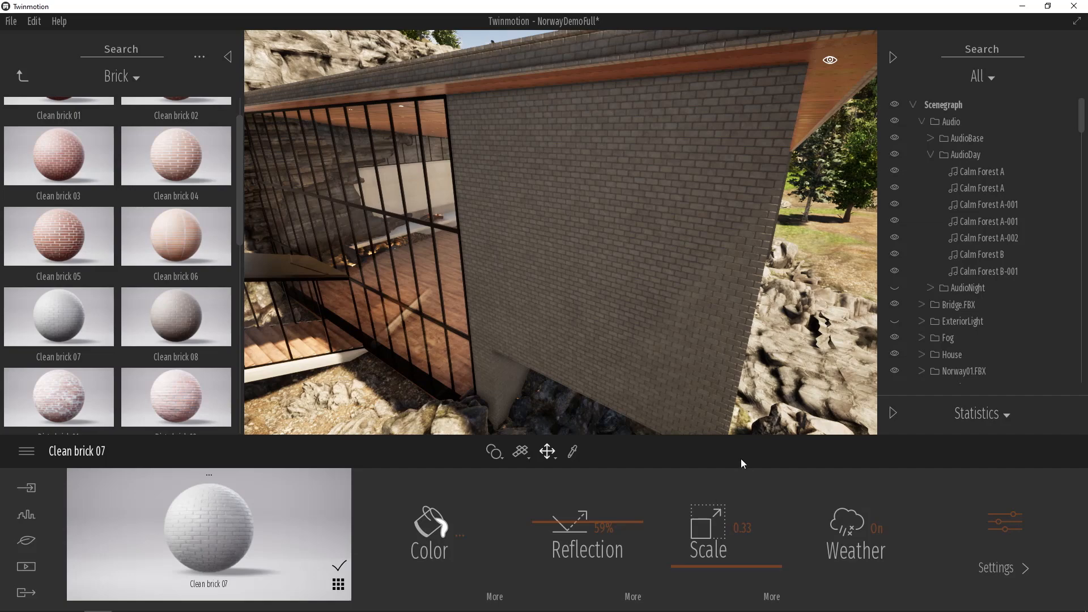
mouse_move(737, 563)
left_mouse_down()
mouse_move(744, 534)
mouse_move(746, 544)
left_mouse_up()
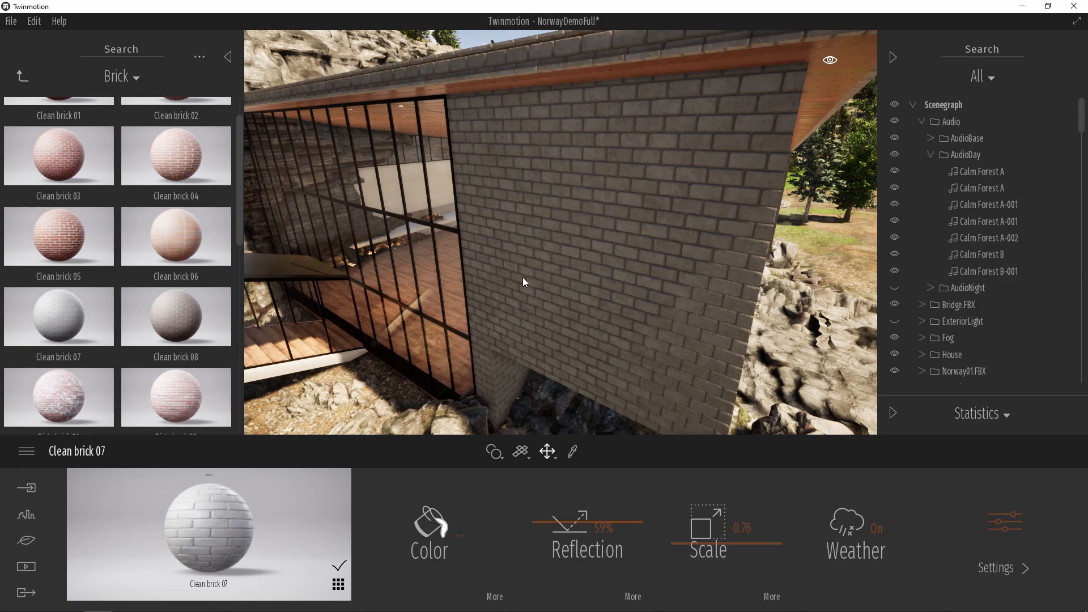
- Look at the categories in the Vegetation and landscape library
scroll(565, 272, "down", 10)
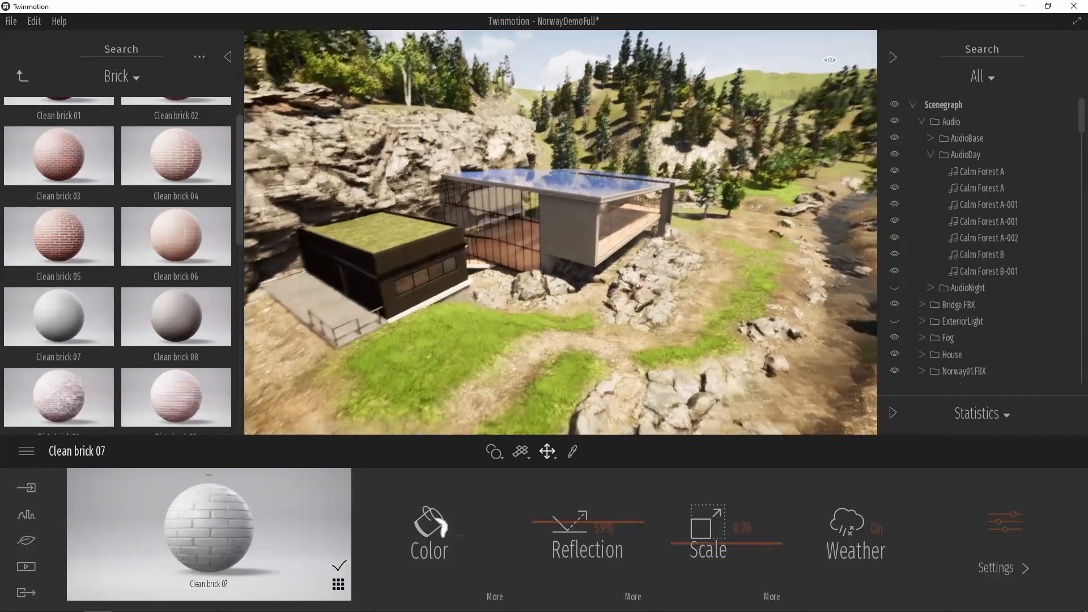
right_click_drag(618, 269, 600, 298)
middle_click_drag(600, 297, 601, 232)
right_click_drag(602, 250, 580, 299)
middle_click_drag(580, 299, 583, 317)
scroll(583, 280, "down", 2)
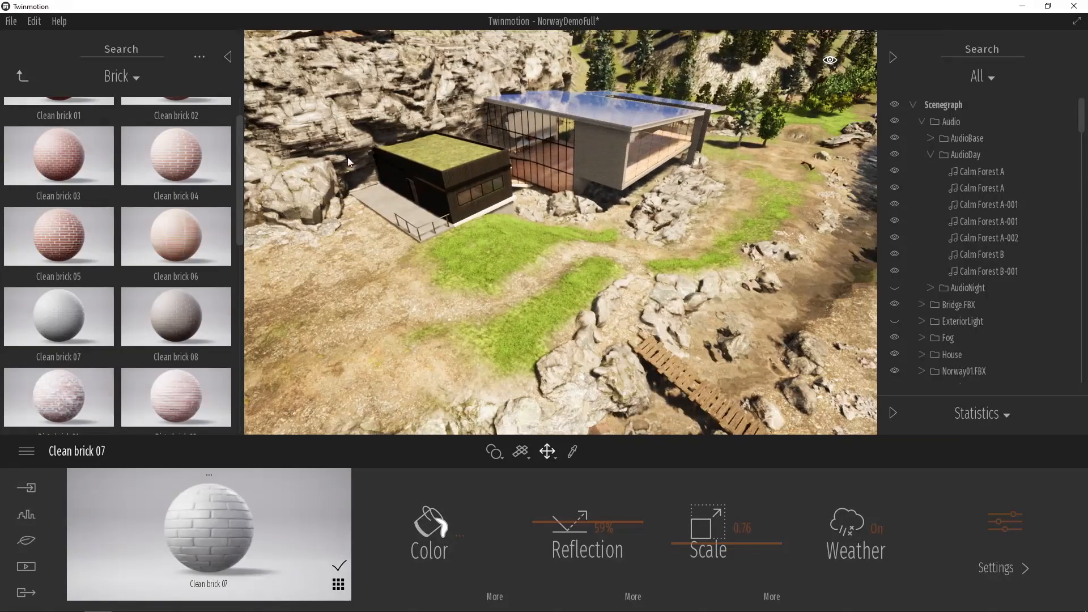
left_click(20, 76)
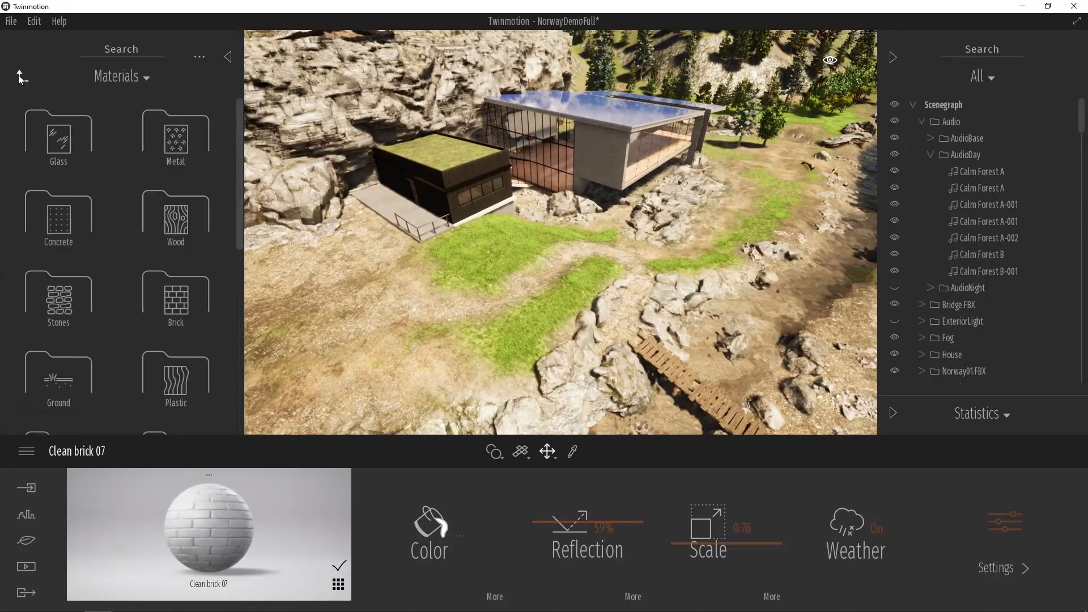
left_click(24, 77)
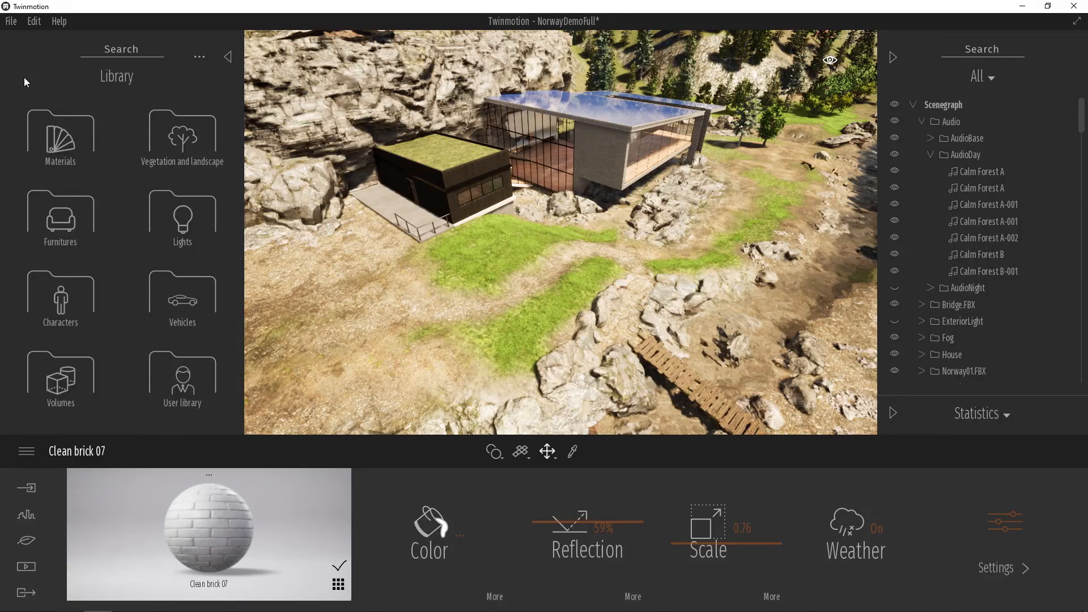
left_click(194, 138)
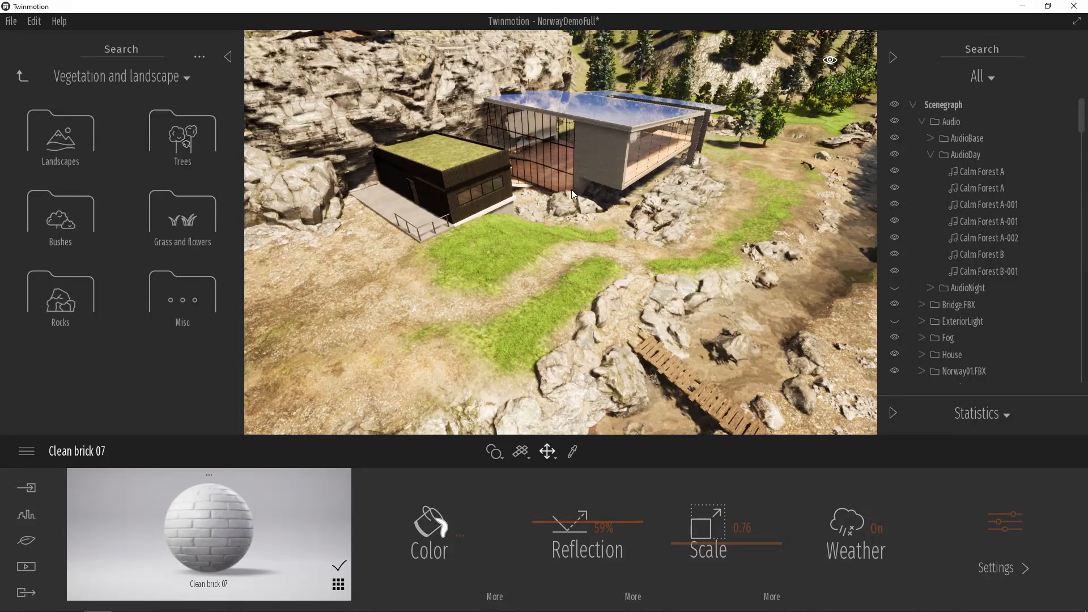
right_click_drag(671, 232, 404, 277)
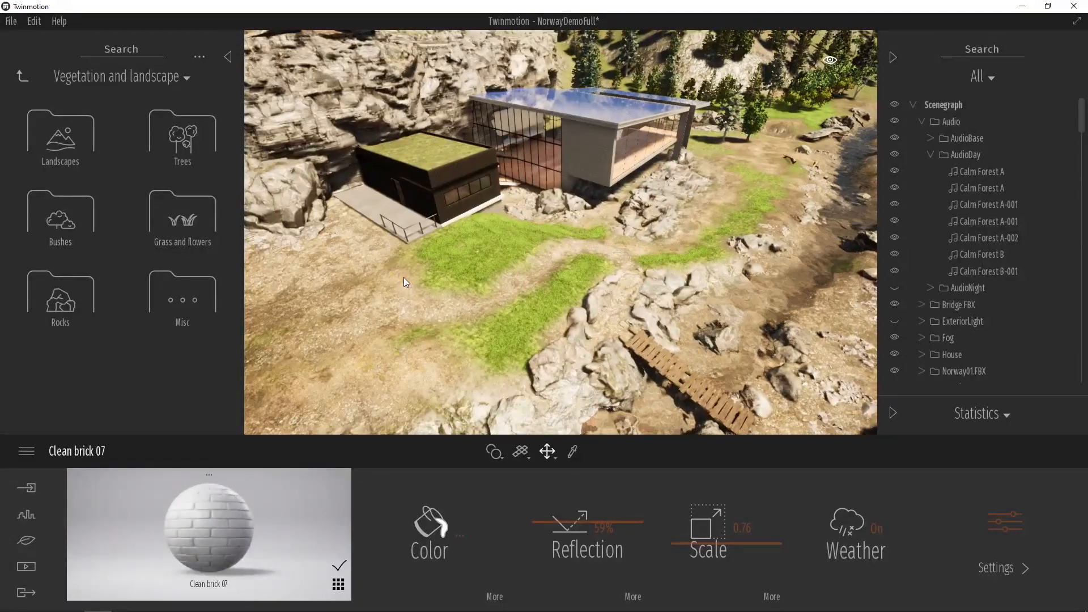
- Browse the material library categories and look at the Water materials
left_click(22, 79)
left_click(107, 145)
scroll(133, 247, "down", 3)
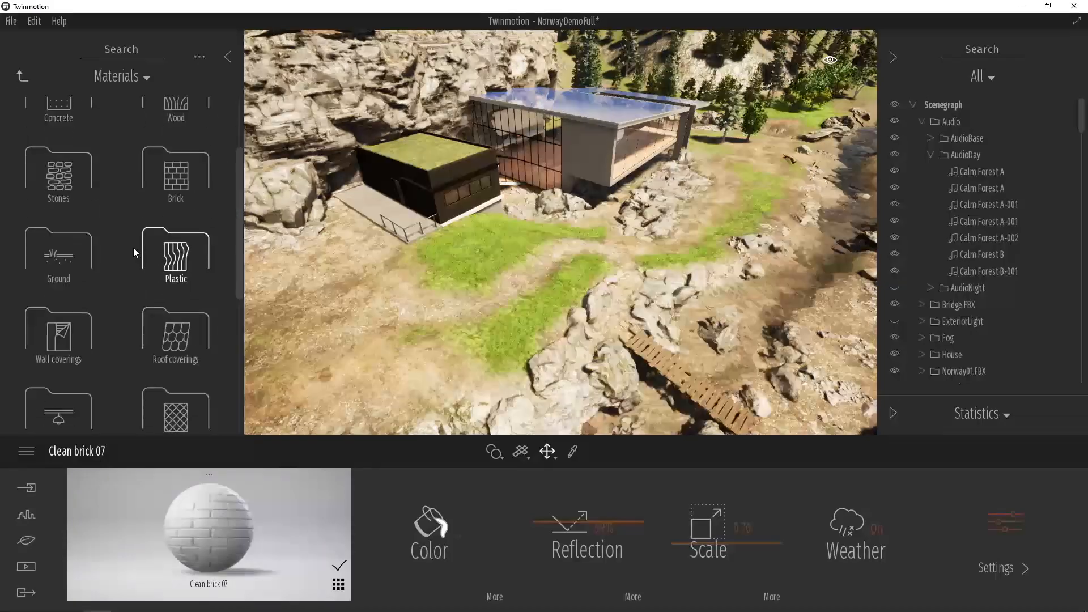
scroll(131, 252, "down", 5)
left_click(163, 301)
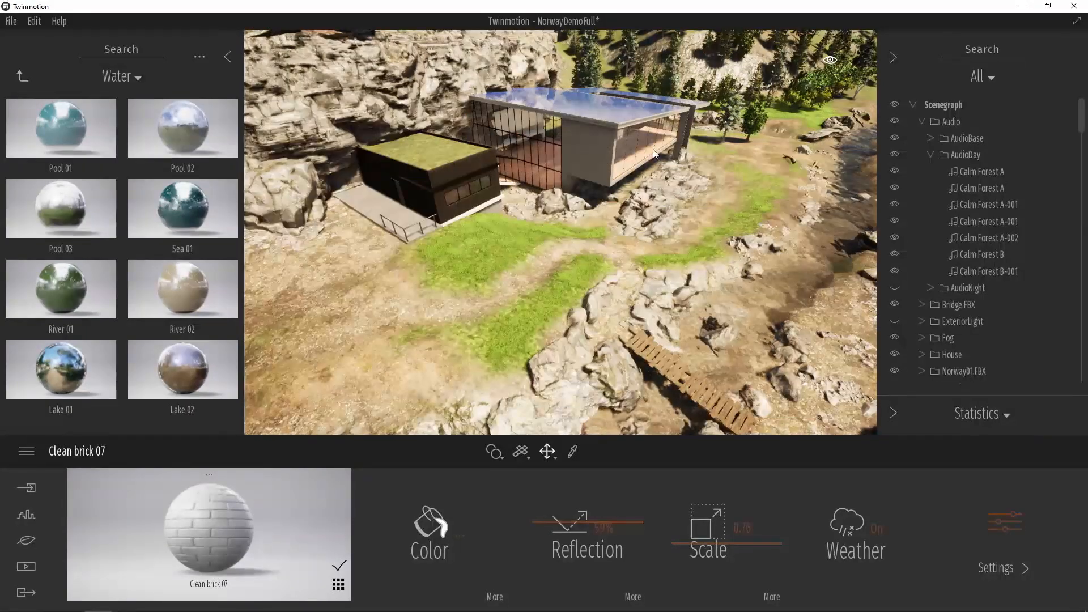
right_click_drag(637, 159, 634, 168)
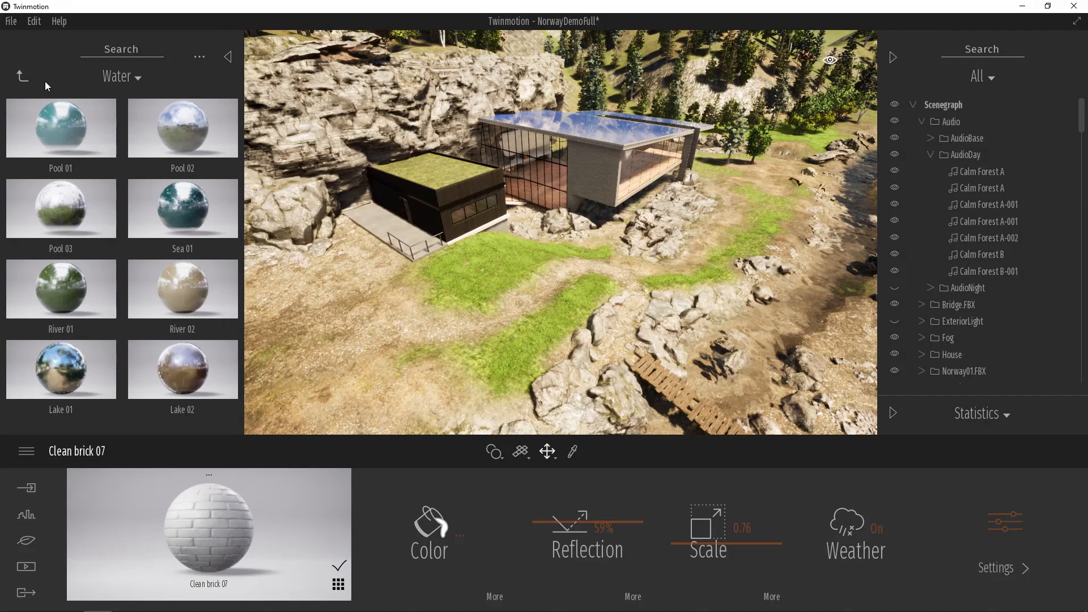
- Place a Hook thorn 3 tree from the Trees library on the bare ground near the dark annex and set its size to 62%
left_click(22, 77)
left_click(25, 78)
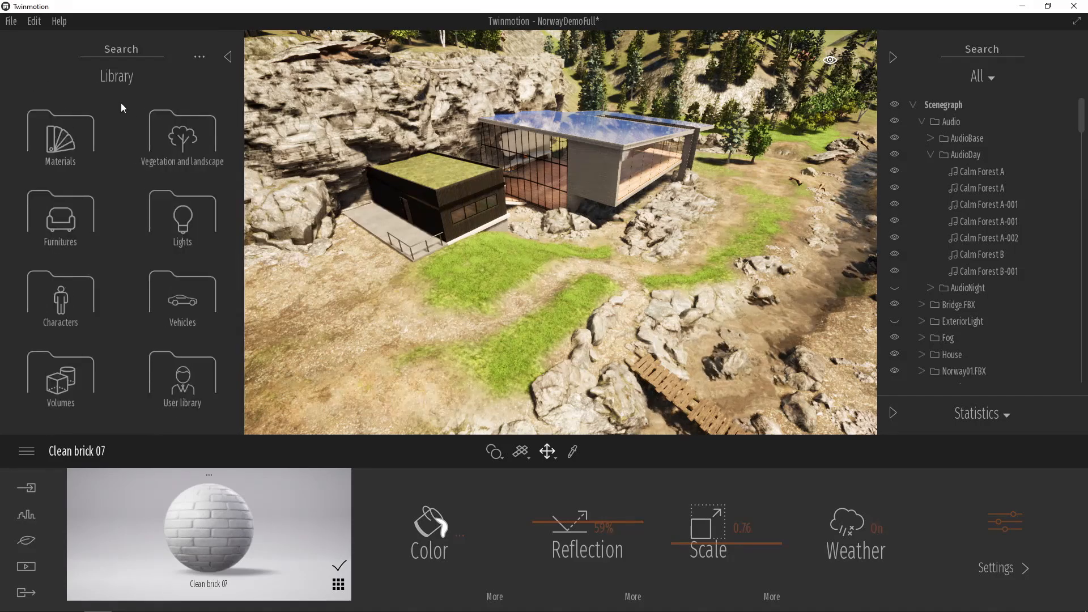
left_click(168, 134)
left_click(182, 136)
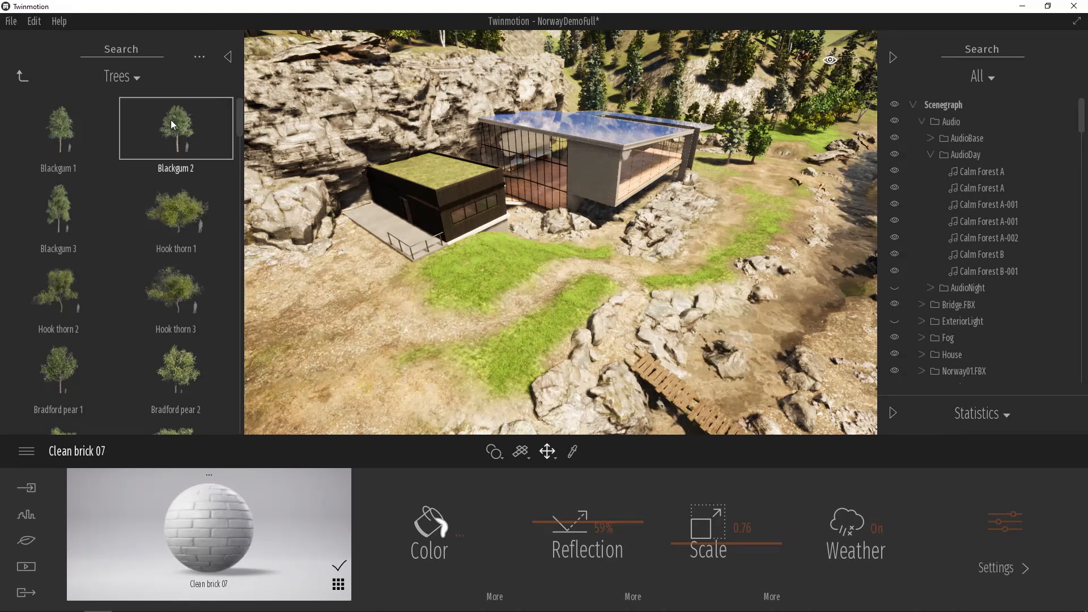
scroll(100, 208, "down", 2)
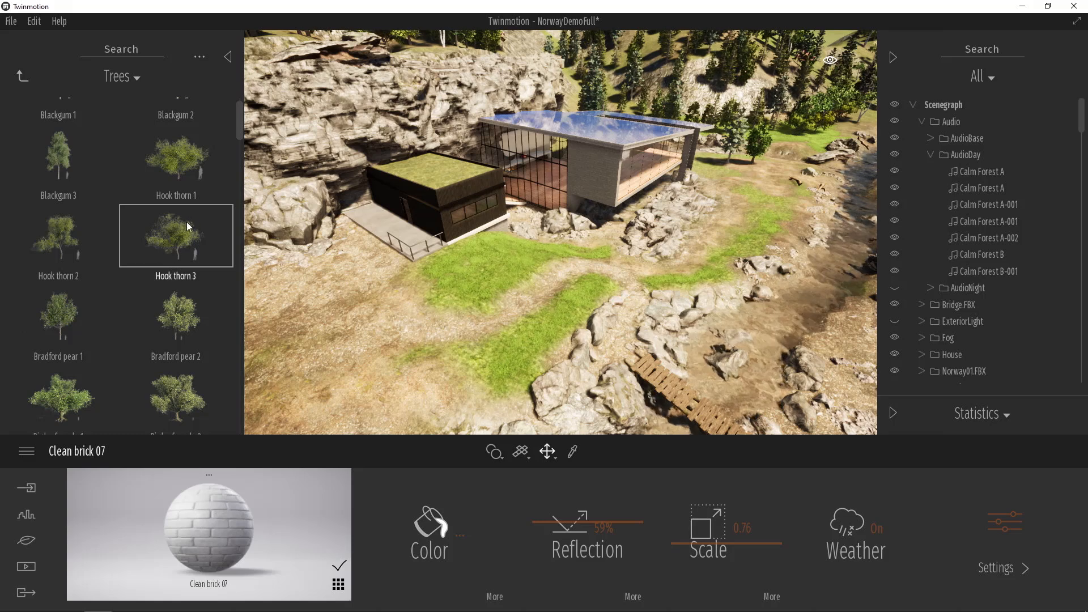
scroll(192, 199, "down", 3)
scroll(195, 190, "up", 3)
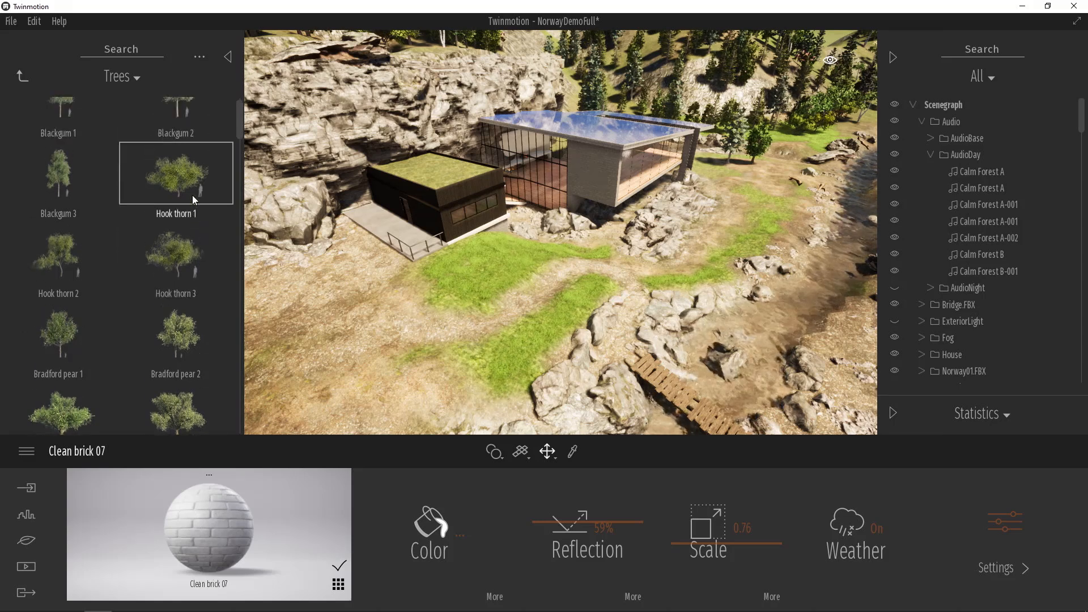
left_click_drag(178, 238, 362, 345)
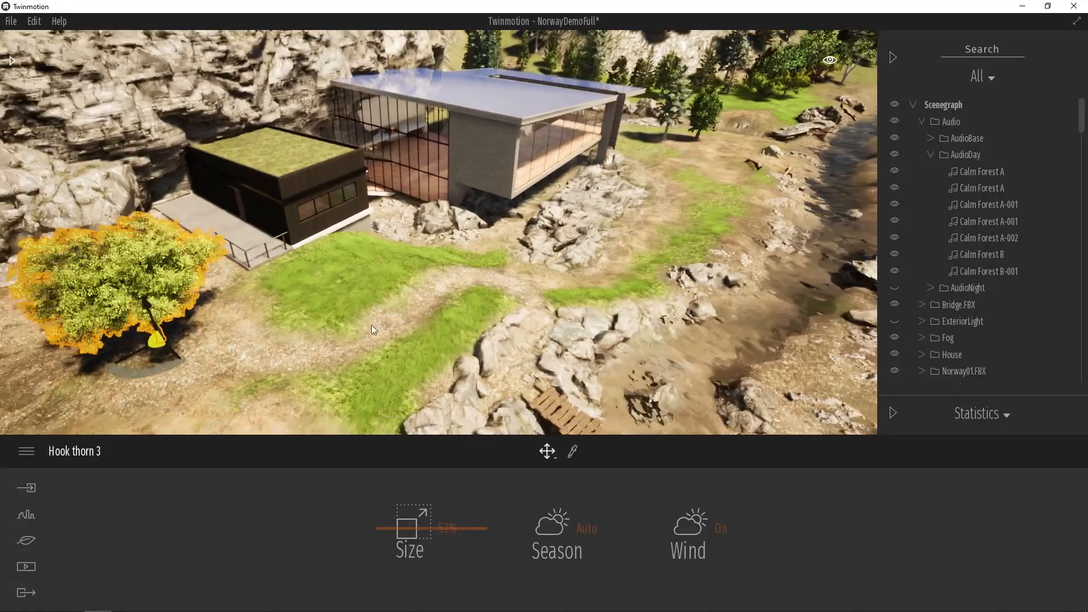
scroll(363, 327, "down", 3)
left_click_drag(204, 345, 141, 335)
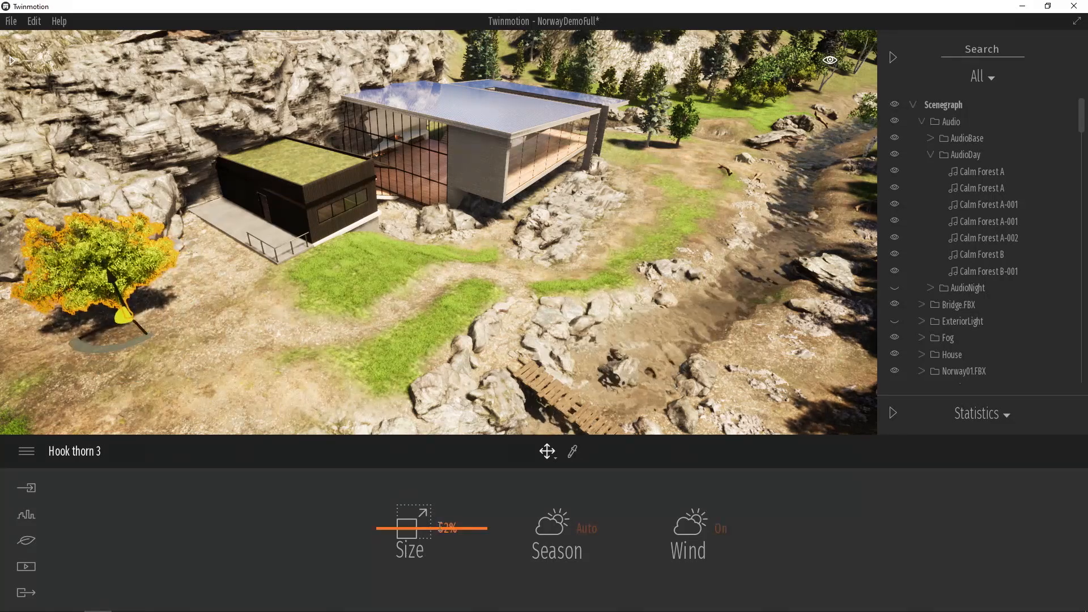
mouse_move(416, 532)
left_mouse_down()
mouse_move(412, 571)
mouse_move(413, 488)
mouse_move(413, 520)
left_mouse_up()
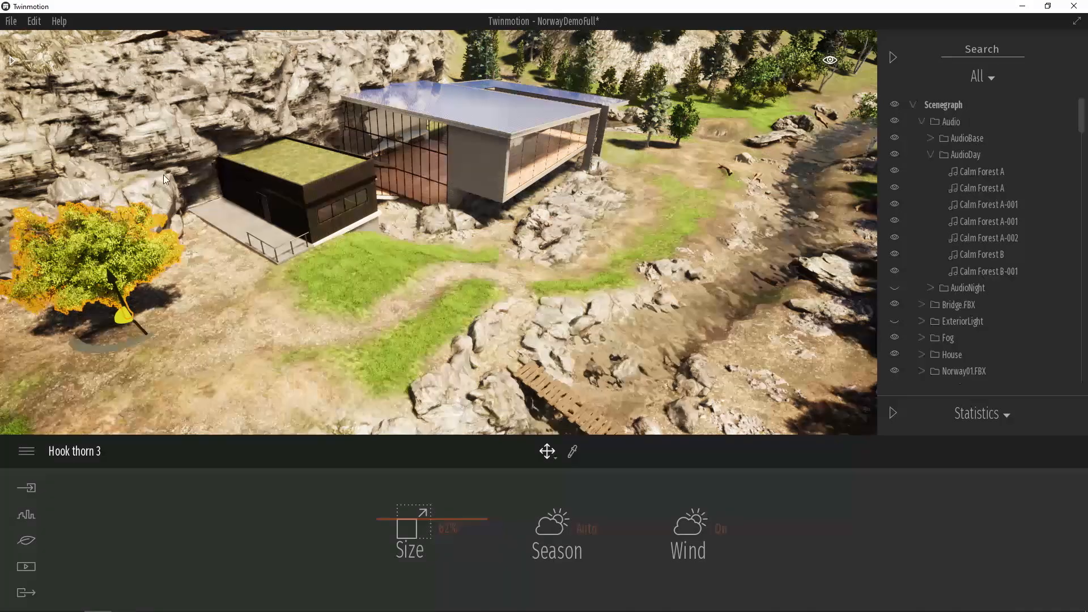
- Place a Cinnamon fern from the Bushes library on the ground beside the Hook thorn tree
left_click(12, 59)
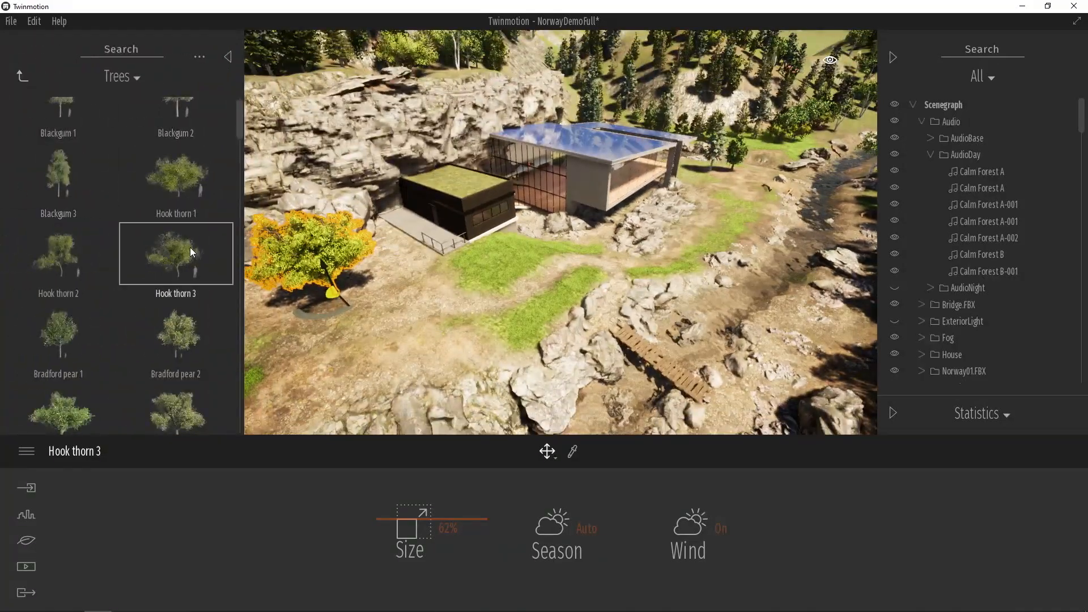
left_click(24, 77)
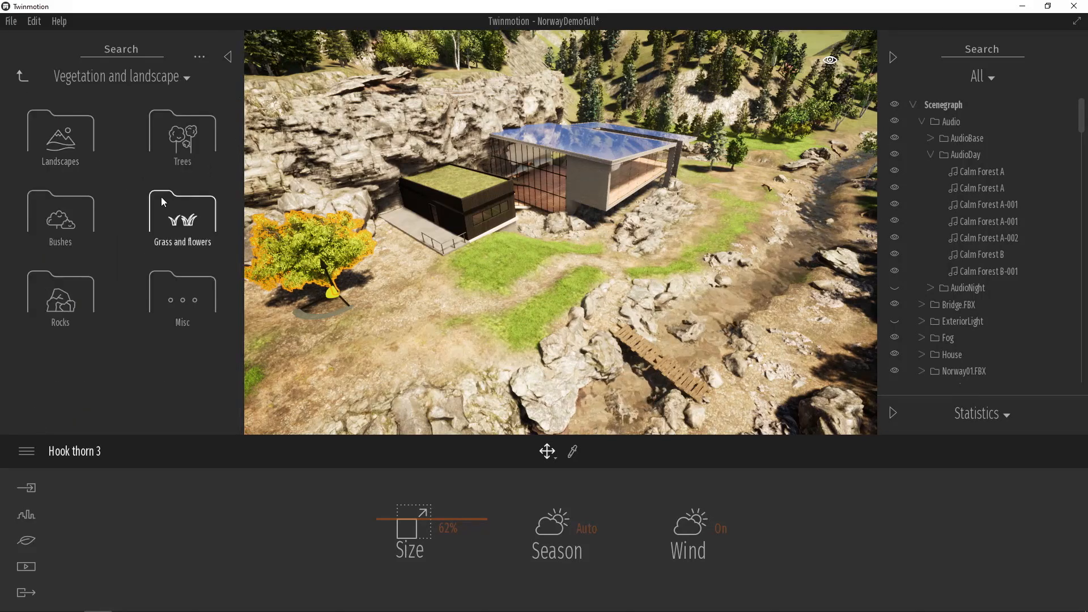
left_click(83, 217)
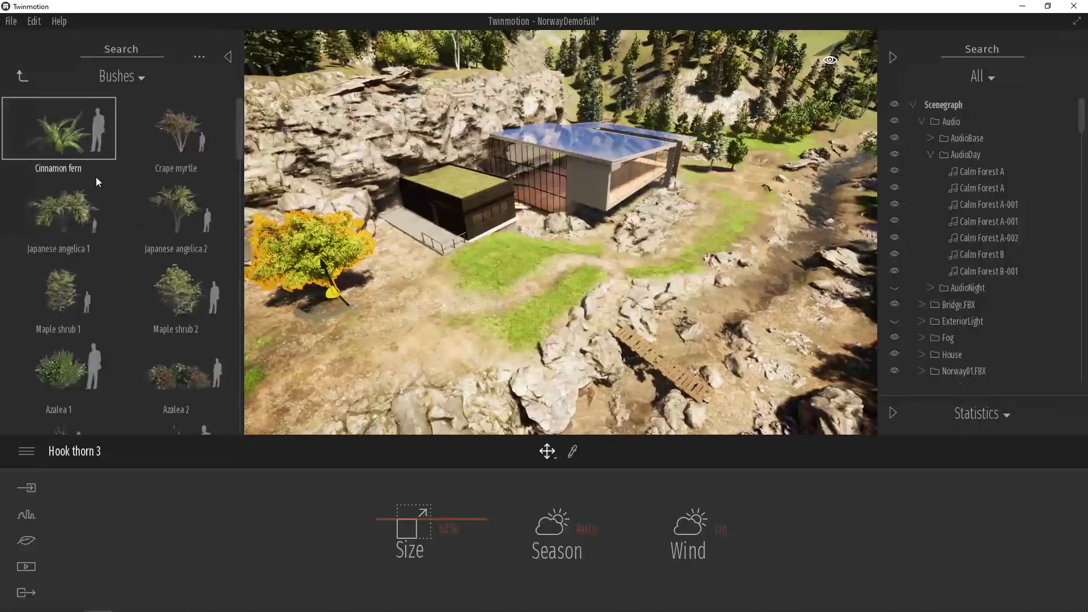
left_click_drag(80, 144, 383, 281)
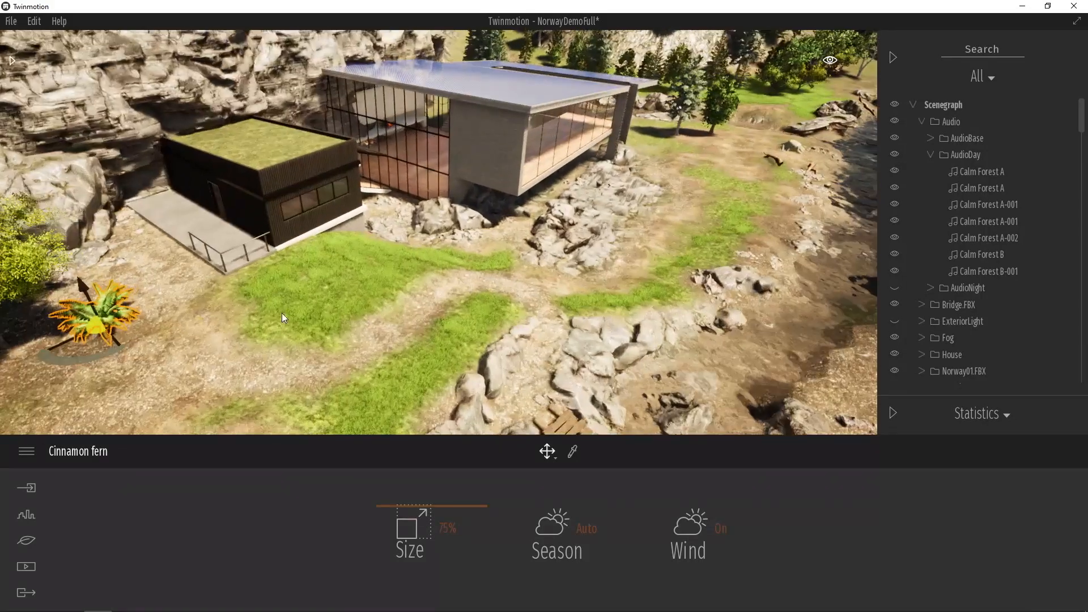
middle_click_drag(113, 328, 280, 328)
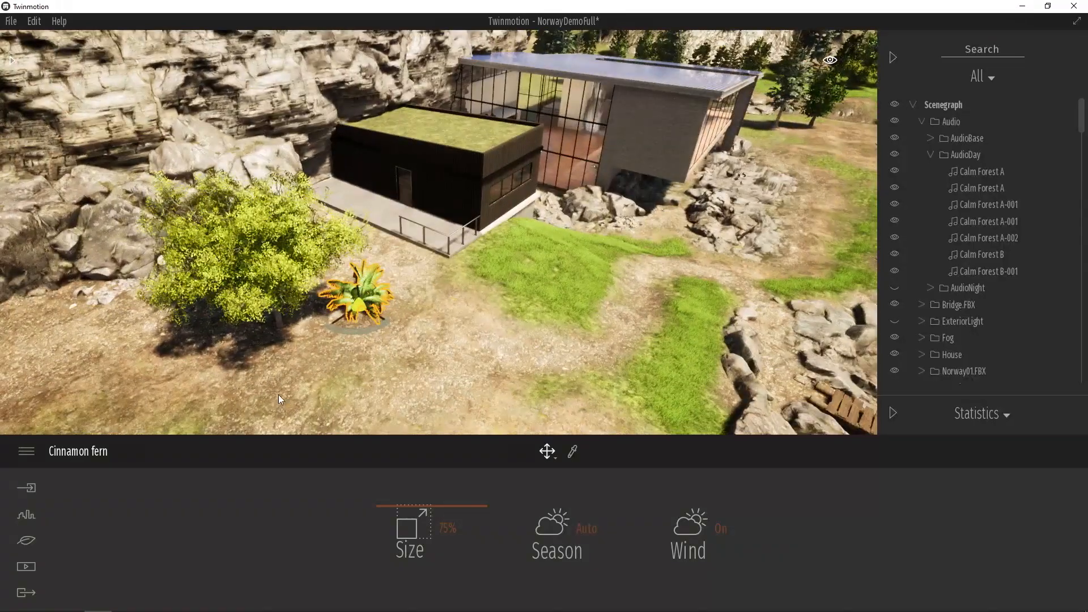
- Paint the landscape in front of the dark annex with Grass 4, using a brush diameter of 10 m
left_click(278, 394)
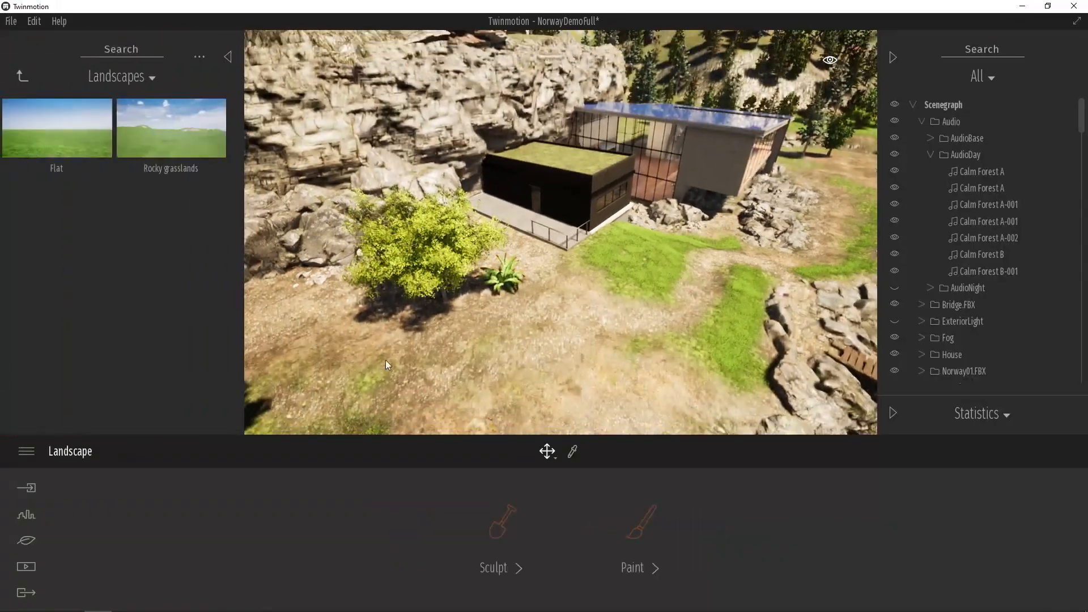
left_click(22, 75)
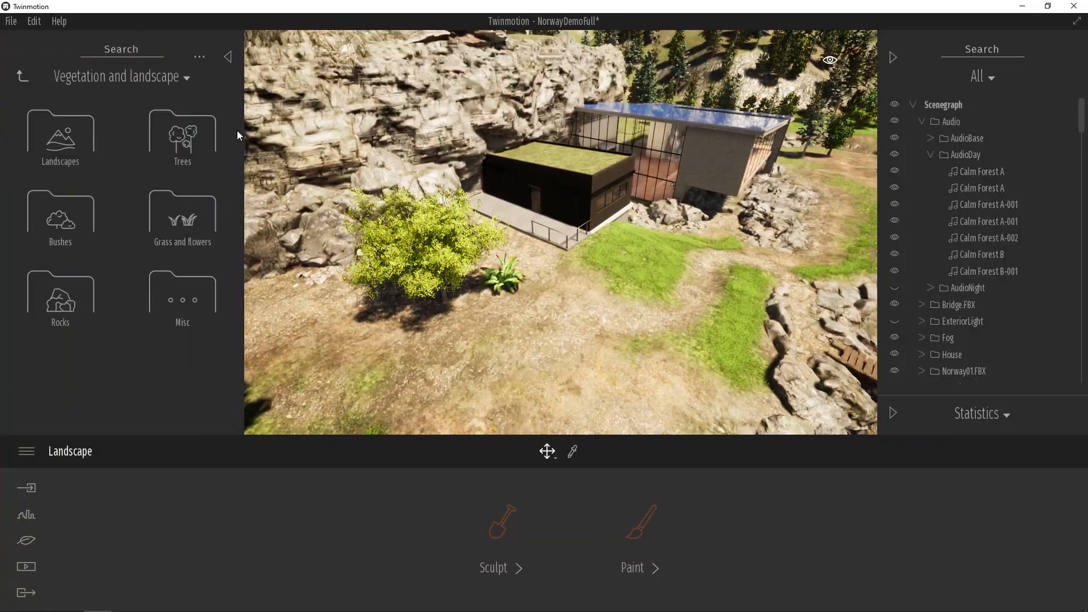
right_click_drag(685, 324, 722, 374)
middle_click_drag(718, 258, 691, 301)
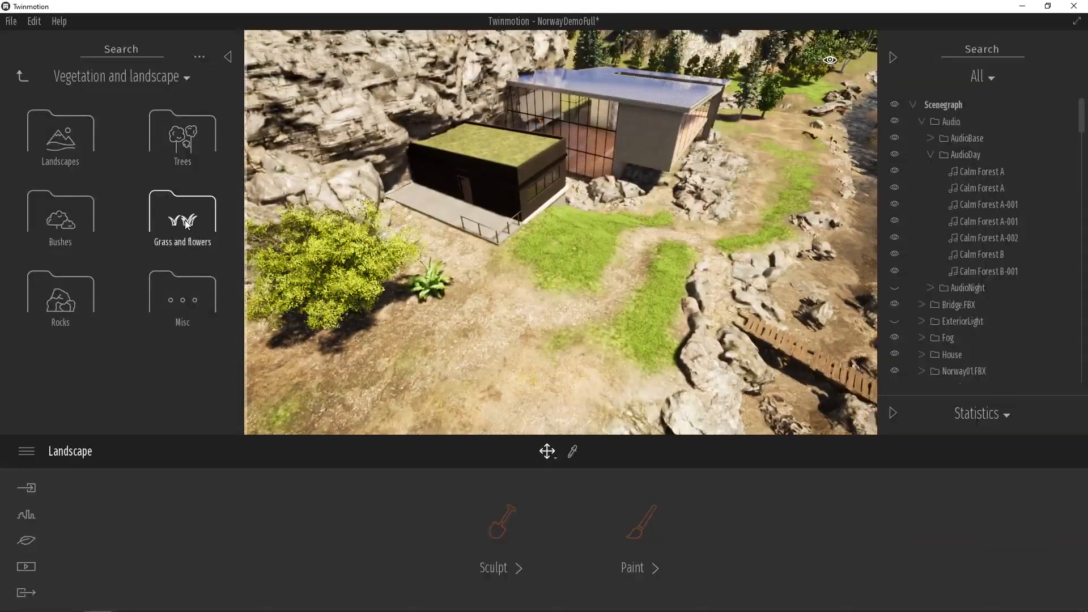
left_click(175, 224)
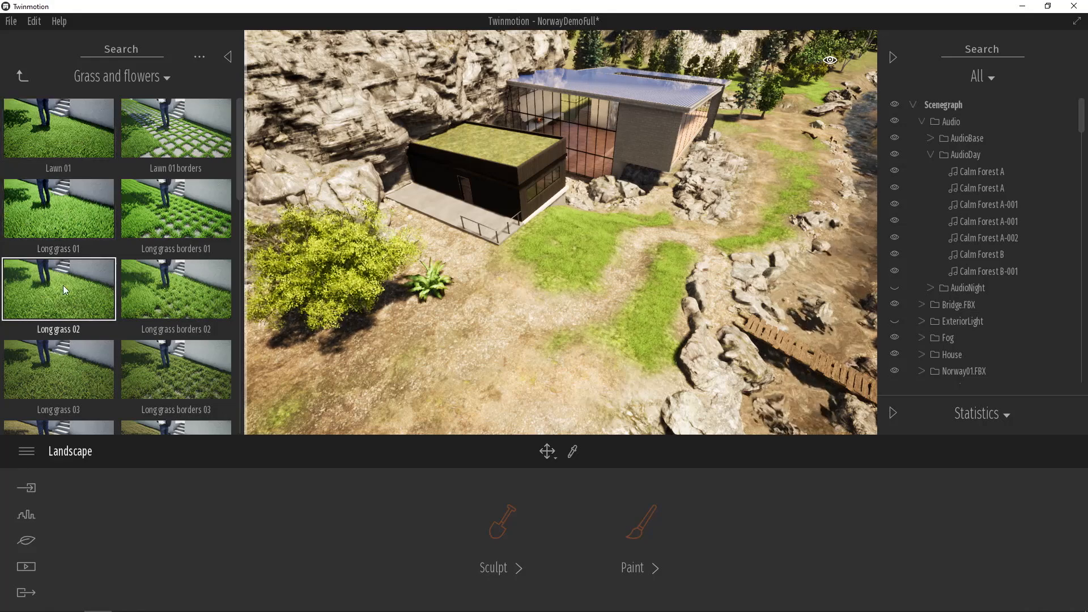
left_click(638, 535)
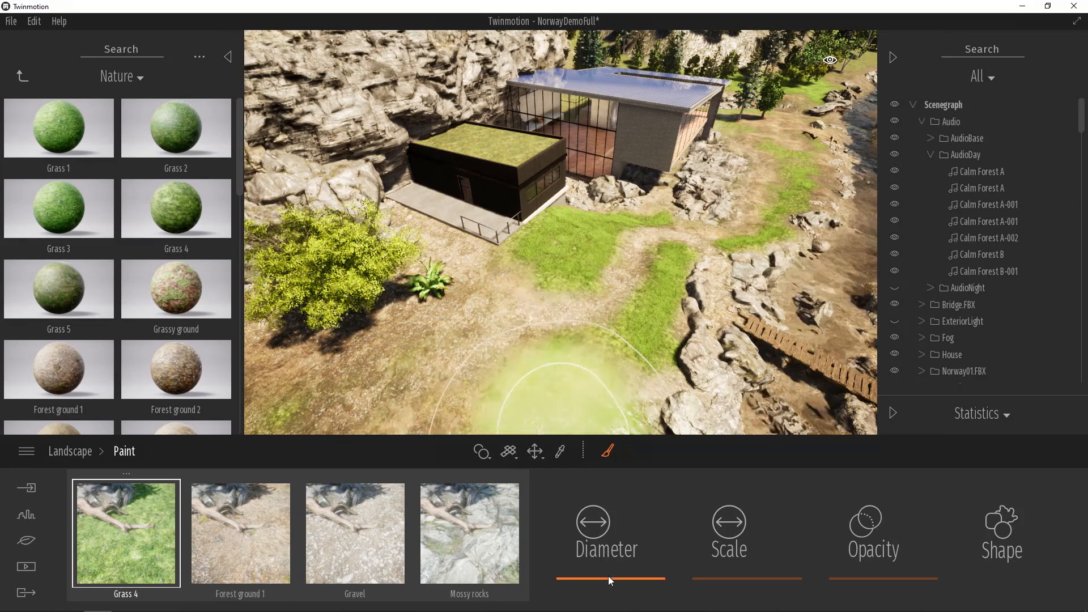
left_click_drag(607, 576, 608, 566)
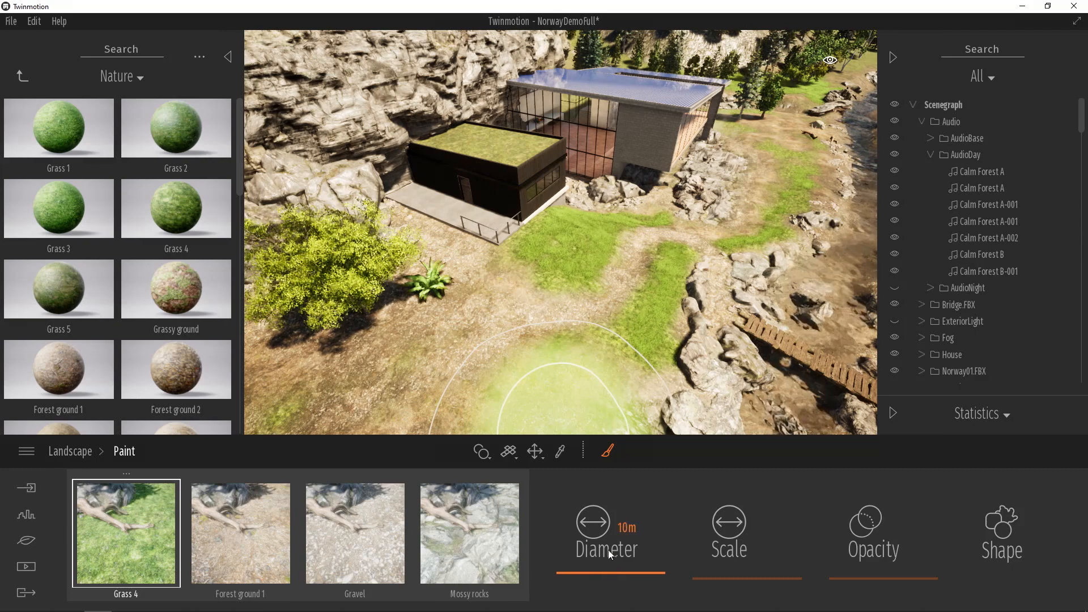
mouse_move(546, 307)
left_mouse_down()
mouse_move(492, 349)
mouse_move(590, 331)
mouse_move(626, 261)
mouse_move(436, 370)
mouse_move(539, 357)
mouse_move(530, 348)
left_mouse_up()
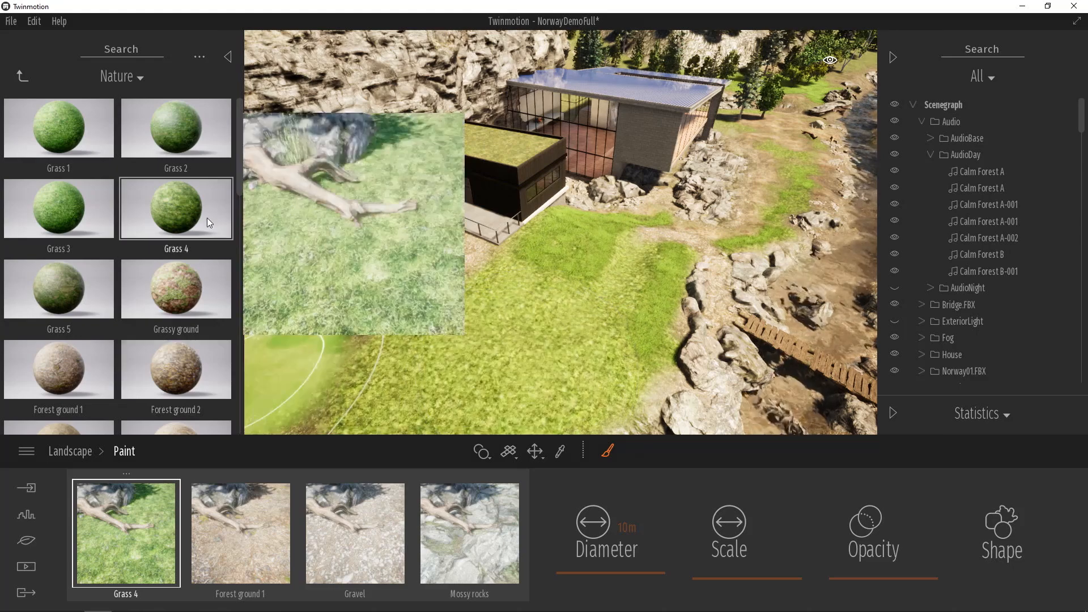
- Paint Forest ground 1 over the grassy foreground, reduce the brush diameter to 3 m and set the paint scale to 33%
left_click(252, 573)
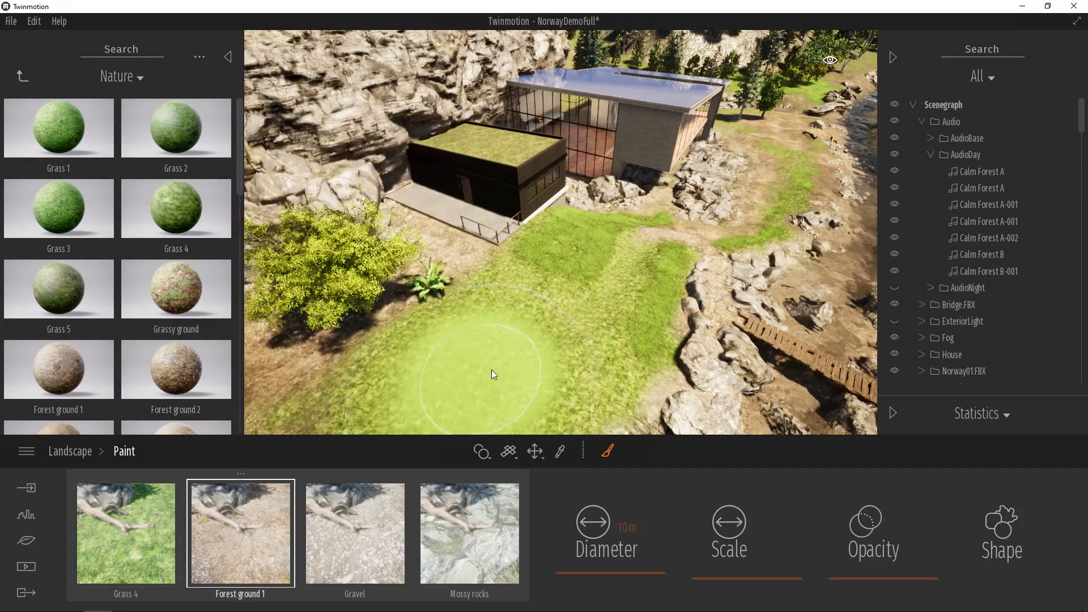
mouse_move(440, 362)
left_mouse_down()
mouse_move(499, 364)
mouse_move(558, 405)
left_mouse_up()
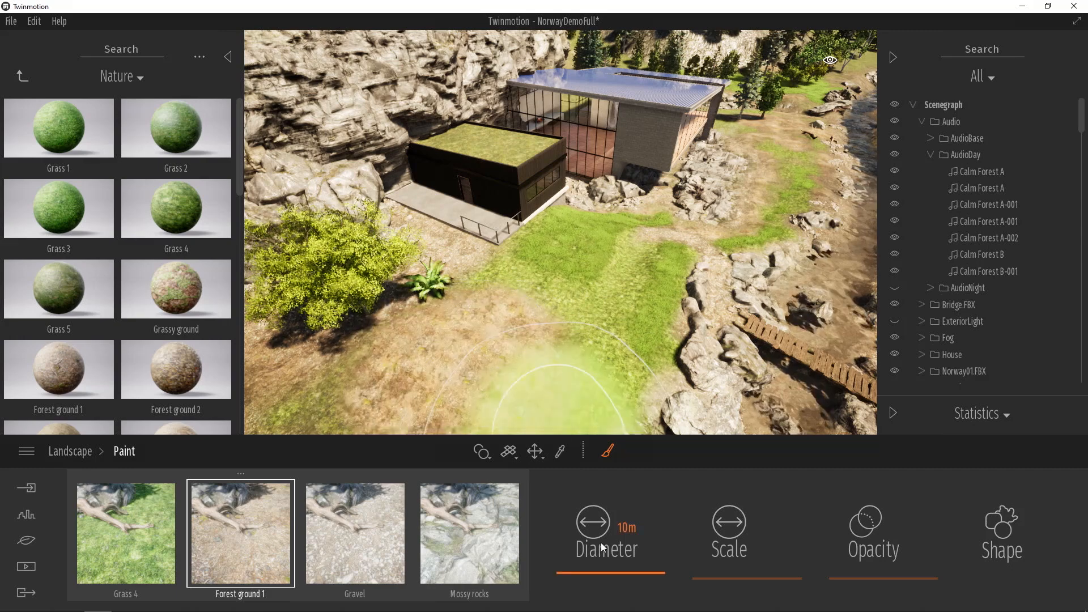
left_click_drag(607, 574, 603, 577)
mouse_move(610, 365)
left_mouse_down()
mouse_move(601, 291)
mouse_move(562, 307)
left_mouse_up()
mouse_move(750, 577)
mouse_move(750, 580)
left_mouse_down()
mouse_move(752, 527)
mouse_move(751, 571)
mouse_move(754, 546)
left_mouse_up()
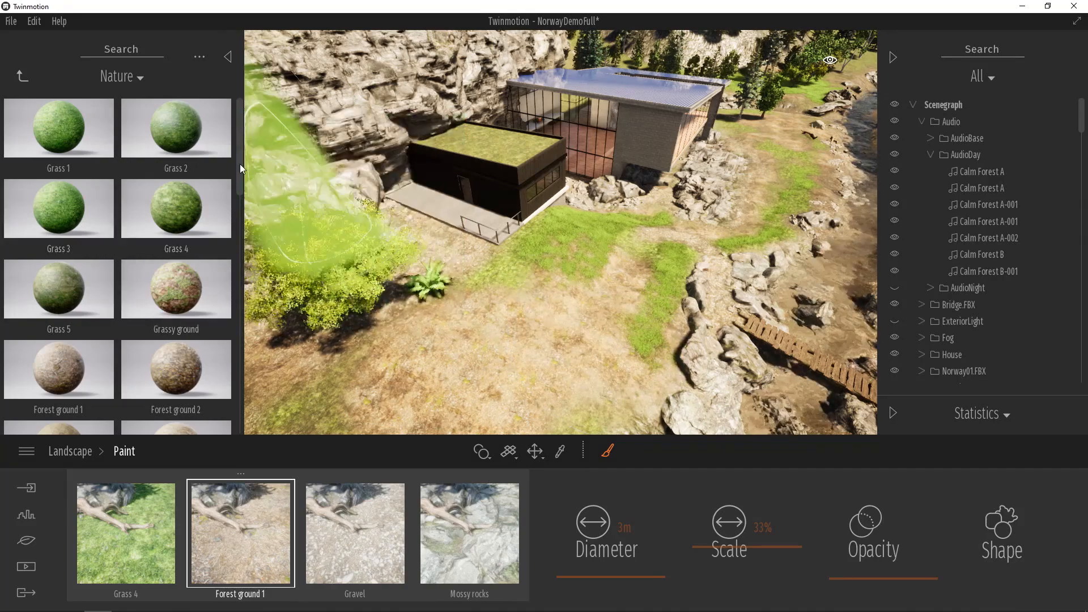
- Return from the Nature ground materials to the Vegetation and landscape library
left_click(21, 77)
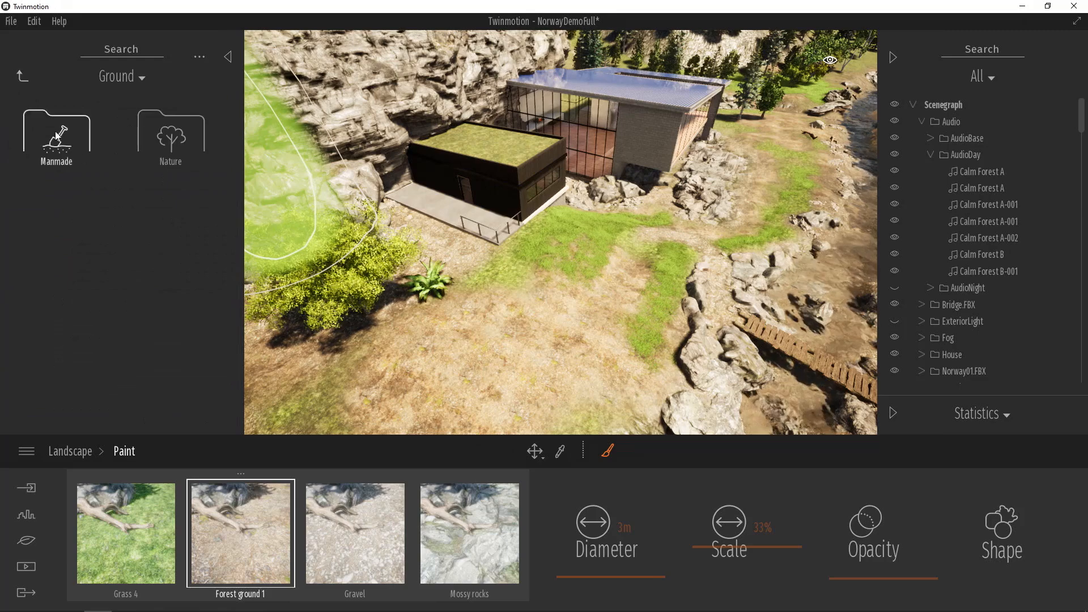
left_click(25, 82)
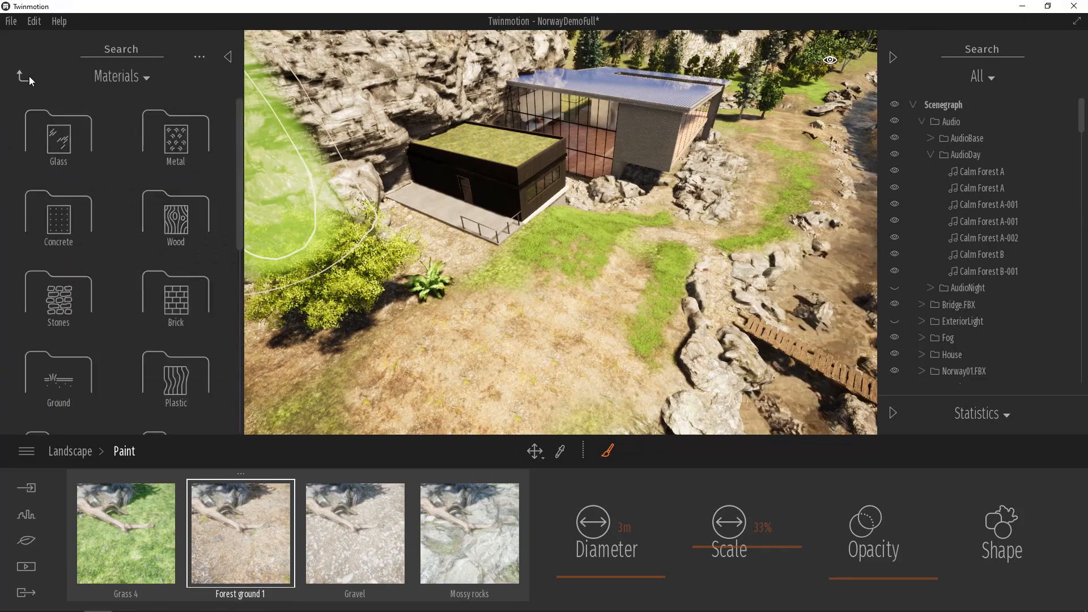
left_click(21, 77)
left_click(182, 136)
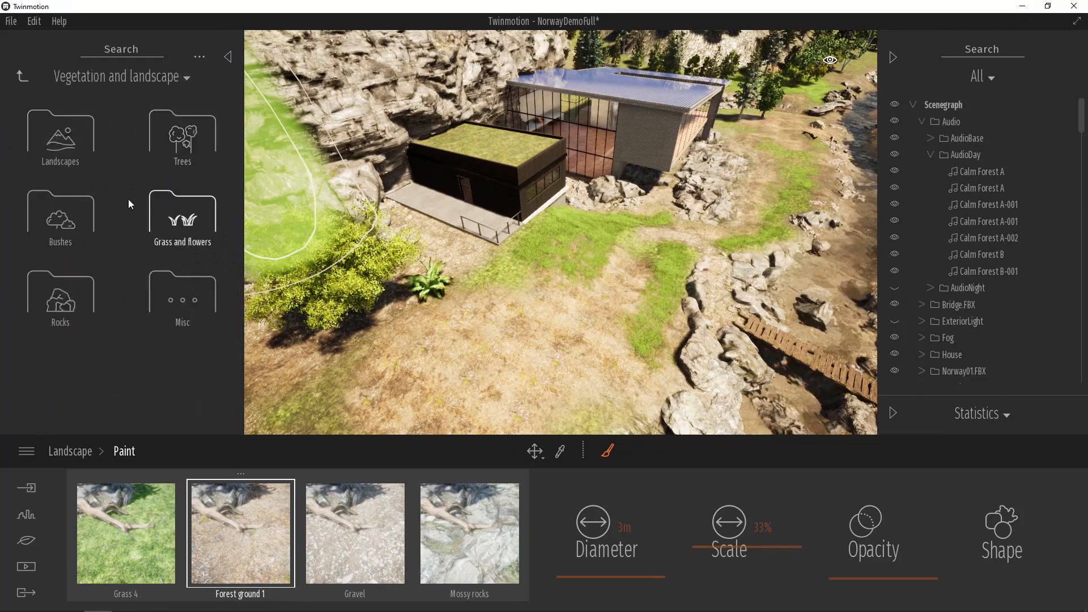
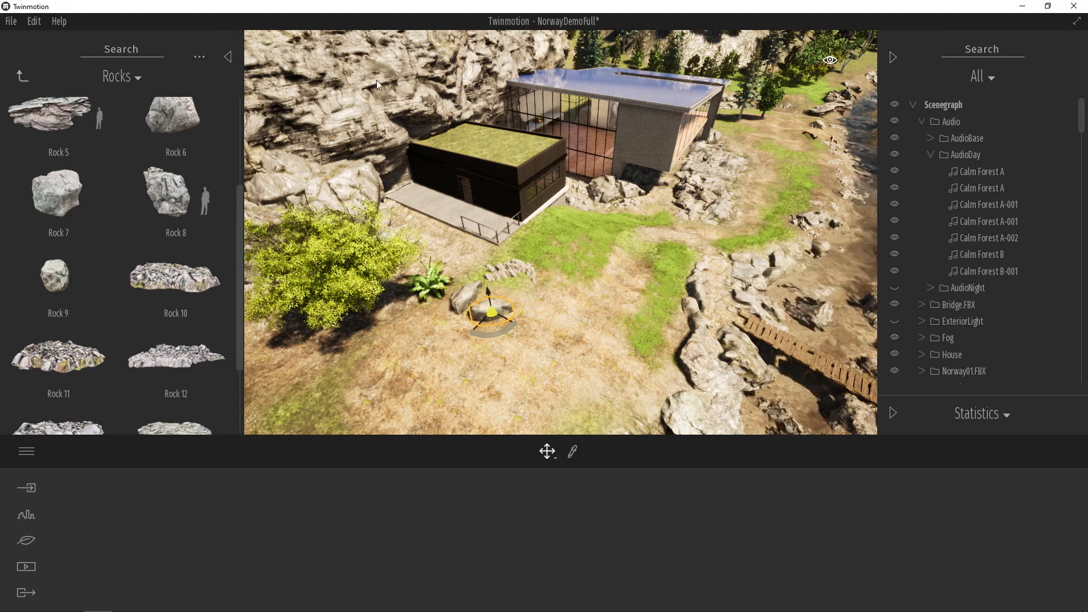
- Place a Gain fountain from the City furniture's Fountains library on the grass in front of the dark annex
left_click(21, 76)
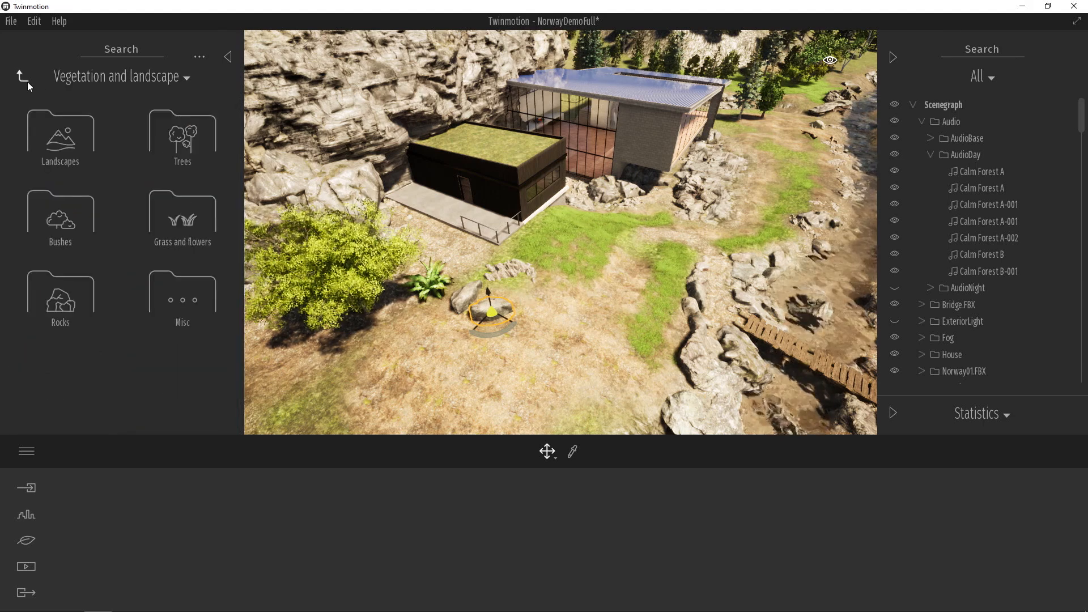
left_click(25, 78)
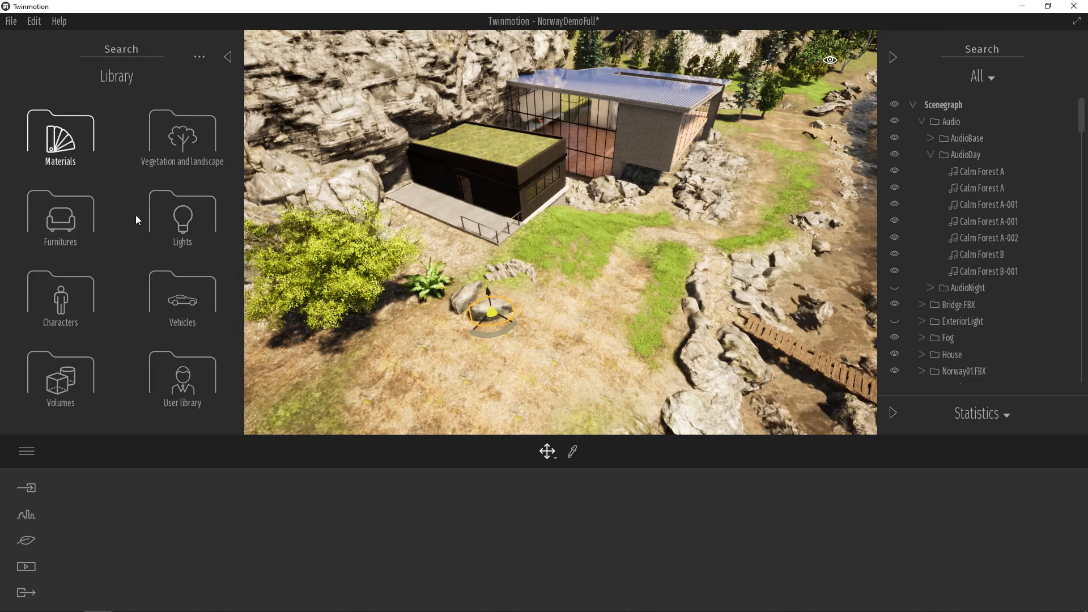
left_click(81, 215)
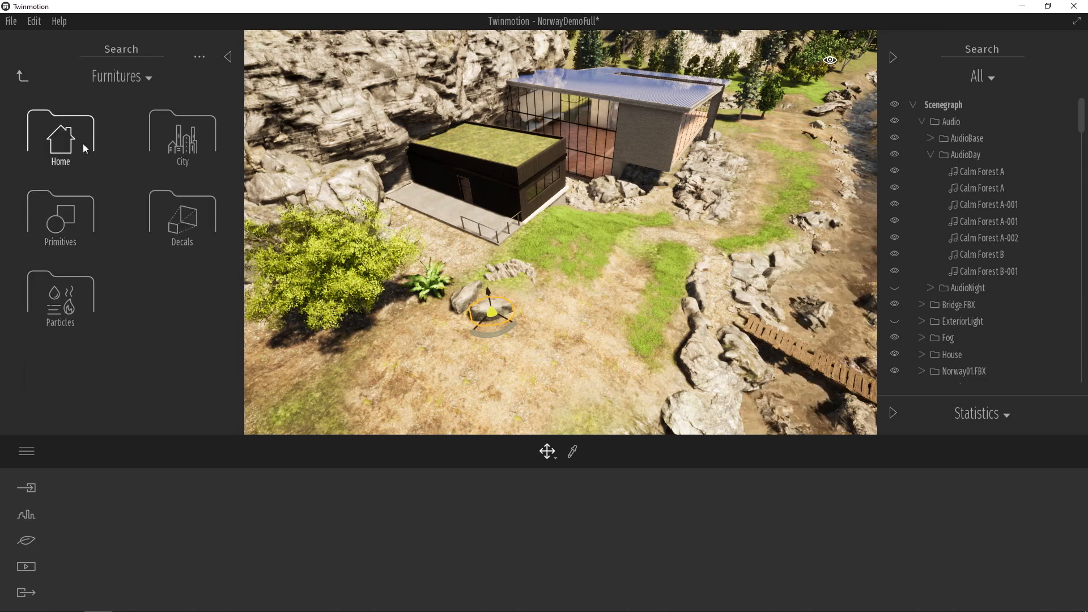
left_click(170, 142)
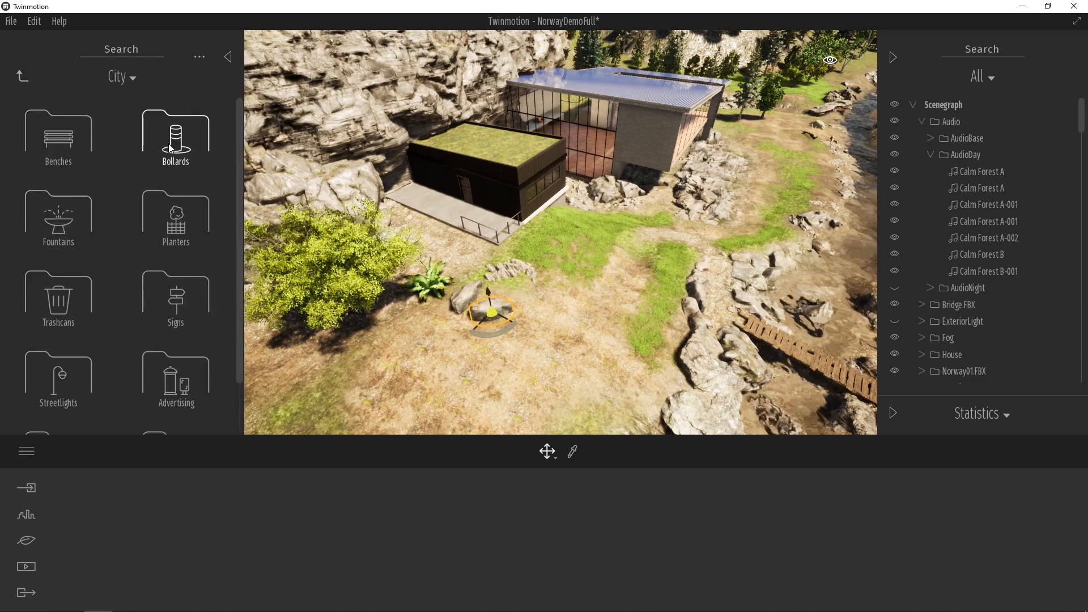
scroll(184, 185, "down", 1)
scroll(193, 195, "down", 1)
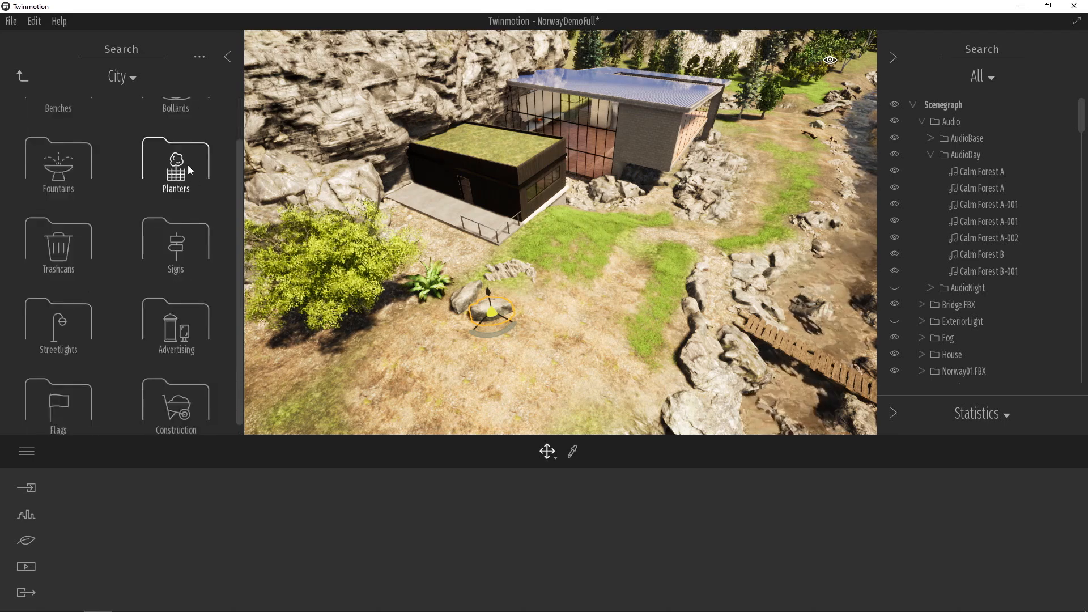
left_click(78, 171)
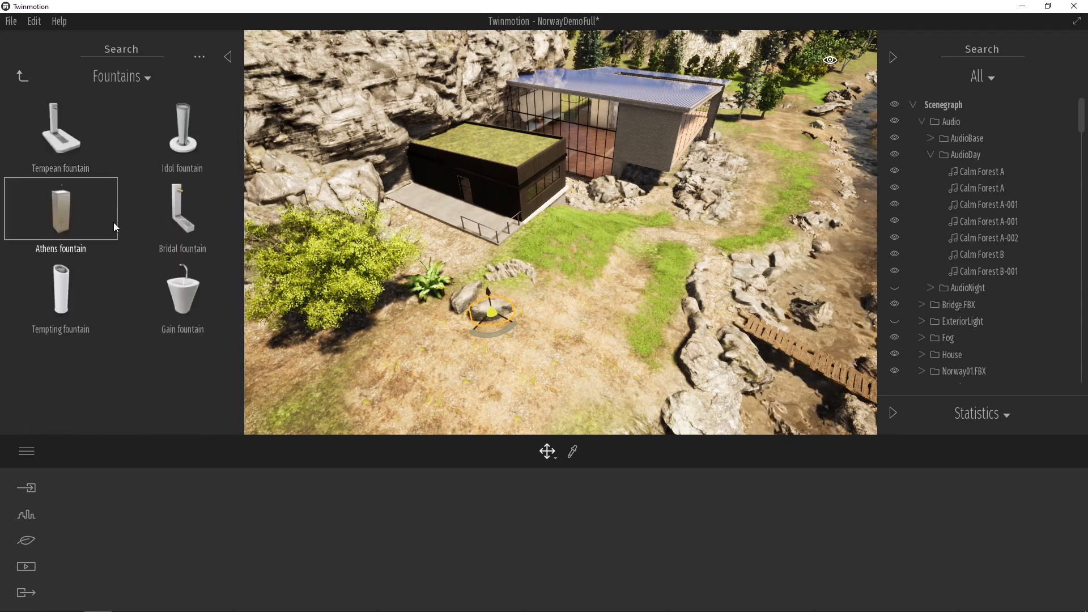
left_click_drag(161, 284, 591, 259)
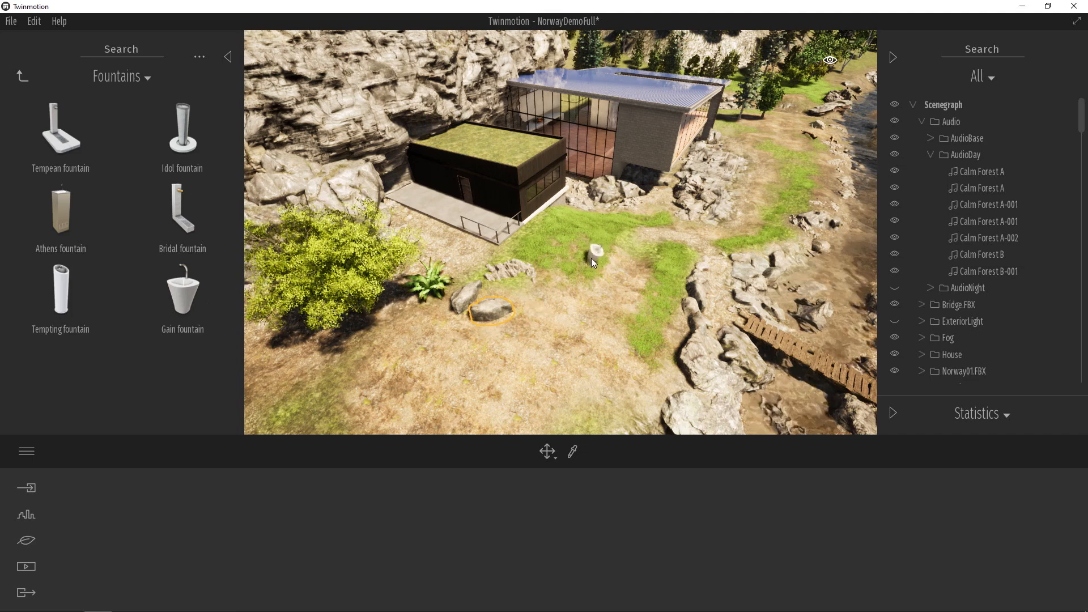
- Place a Vixen 2 seater sofa from the Home Livingroom library on the dark annex's concrete terrace near the railing
left_click(24, 77)
left_click(178, 150)
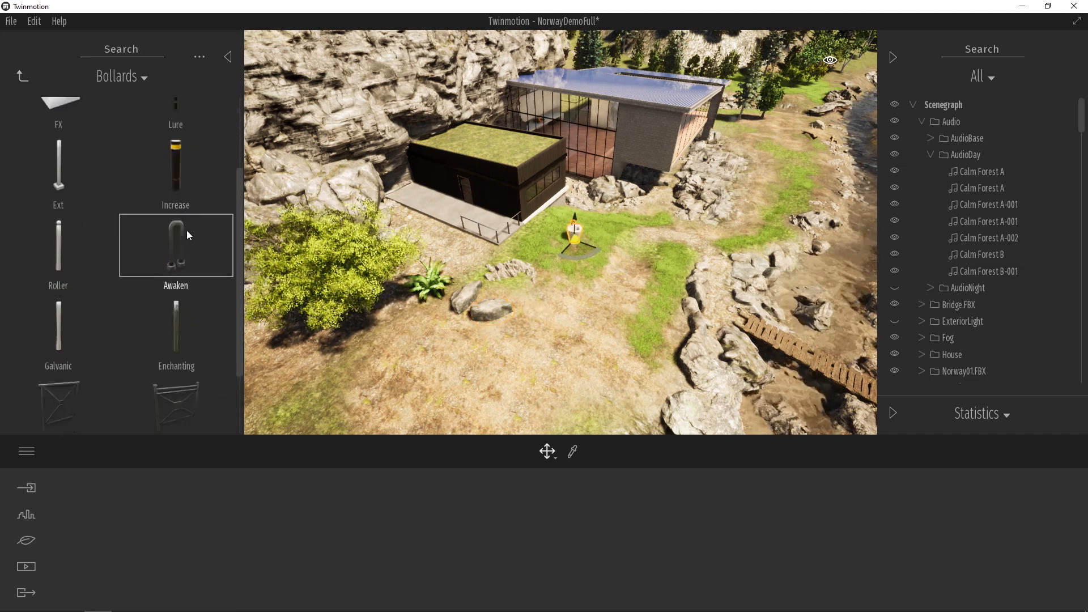
left_click(22, 77)
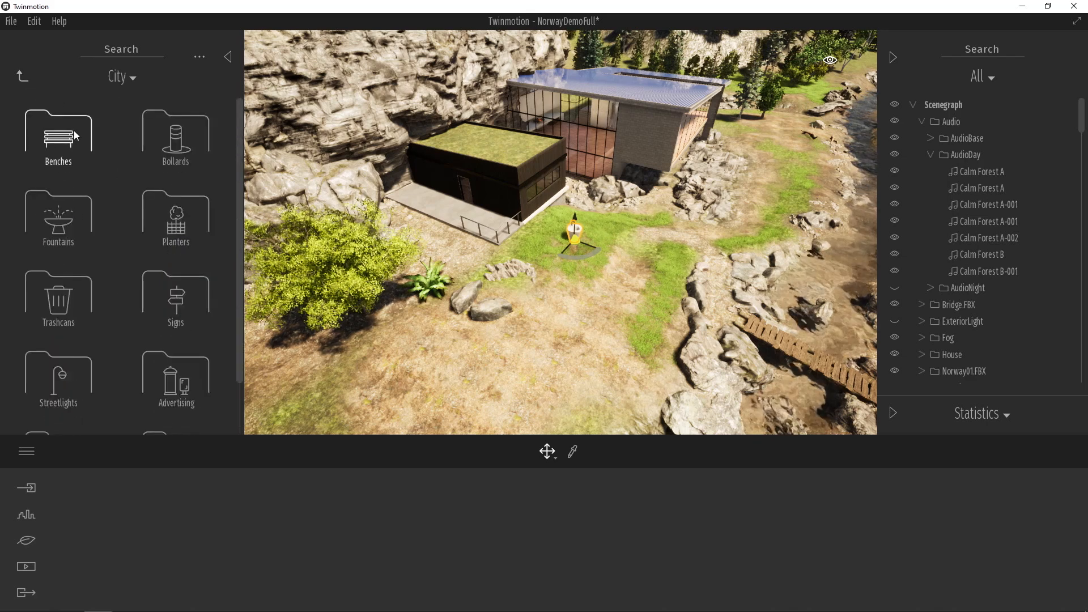
left_click(19, 75)
left_click(83, 131)
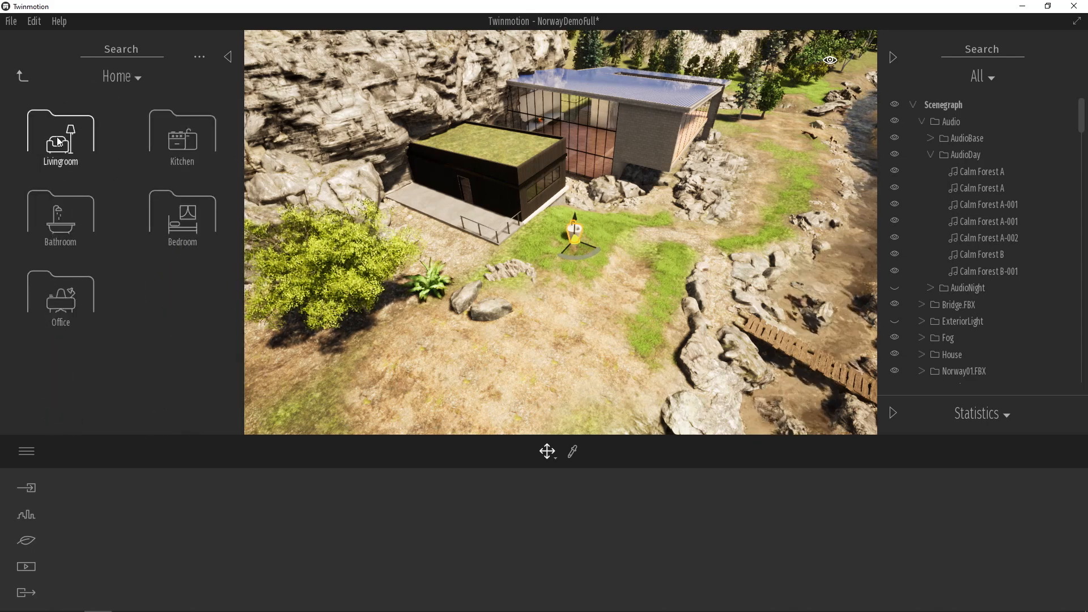
left_click(64, 147)
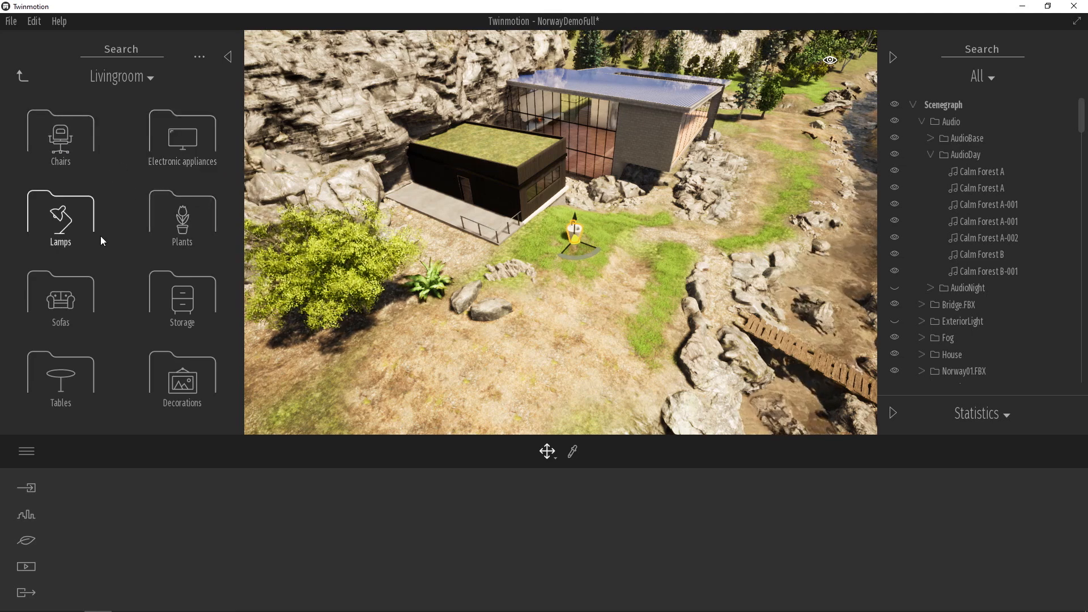
left_click(61, 295)
scroll(136, 275, "up", 1)
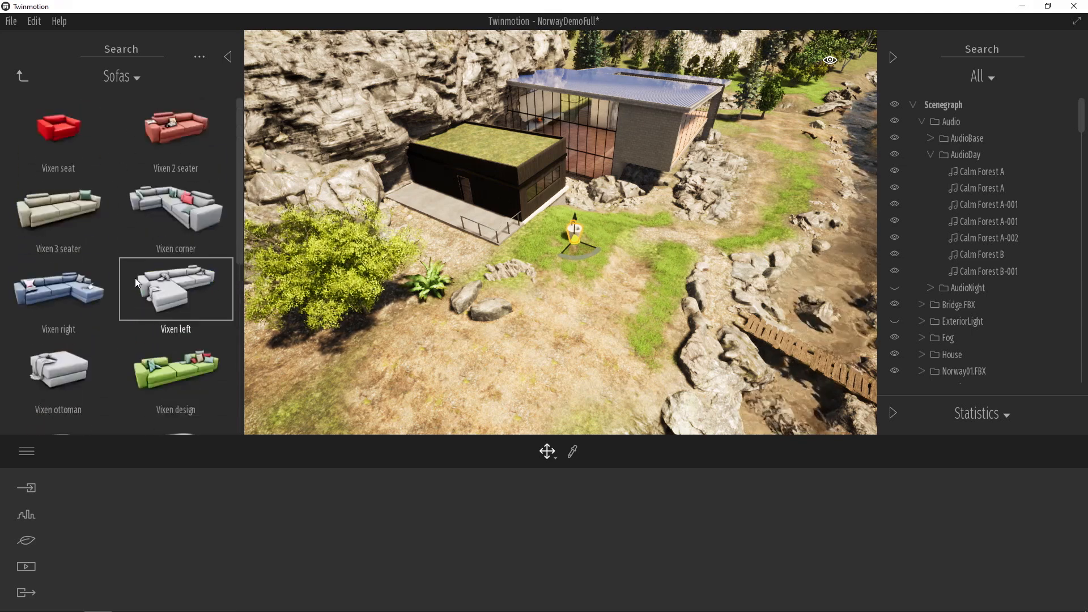
left_click_drag(172, 145, 543, 256)
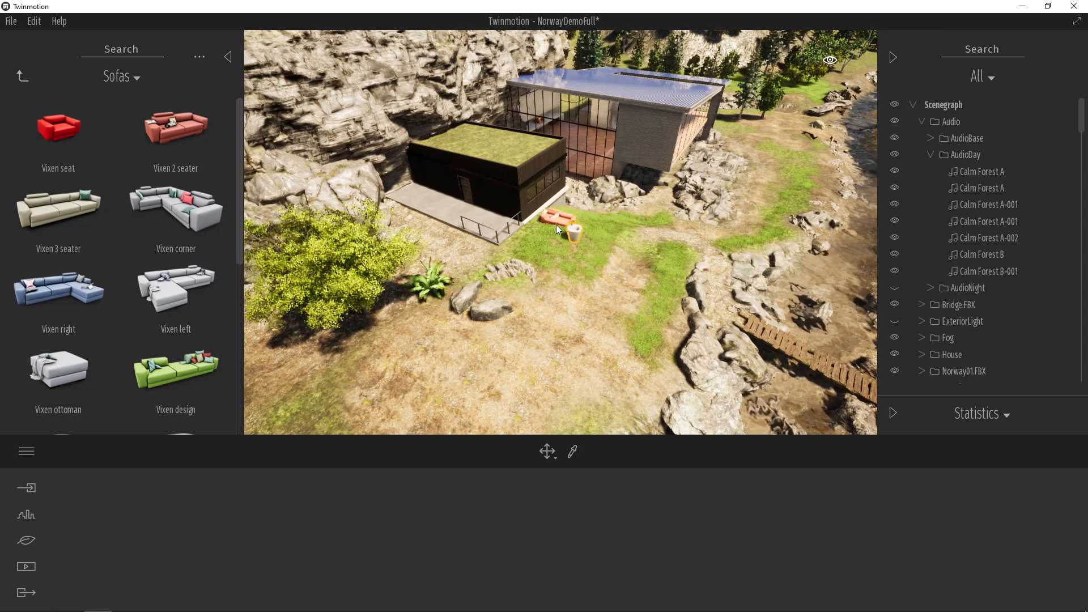
left_click(495, 226)
- Place the Marguerite cow from the Animals library on the grass beside the fountain and deselect it
left_click(23, 76)
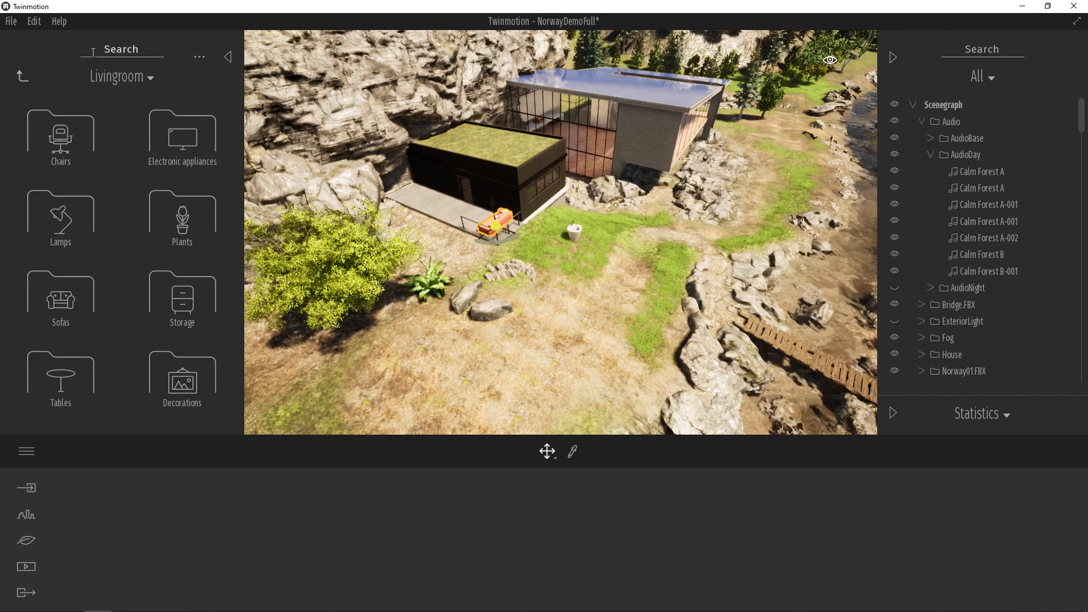
left_click(23, 77)
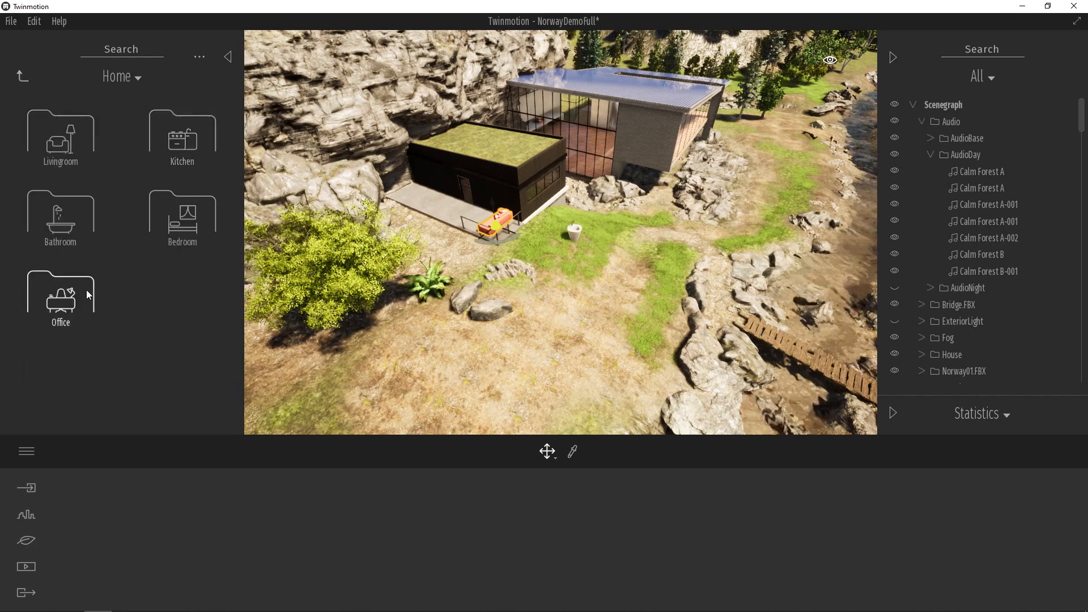
left_click(23, 75)
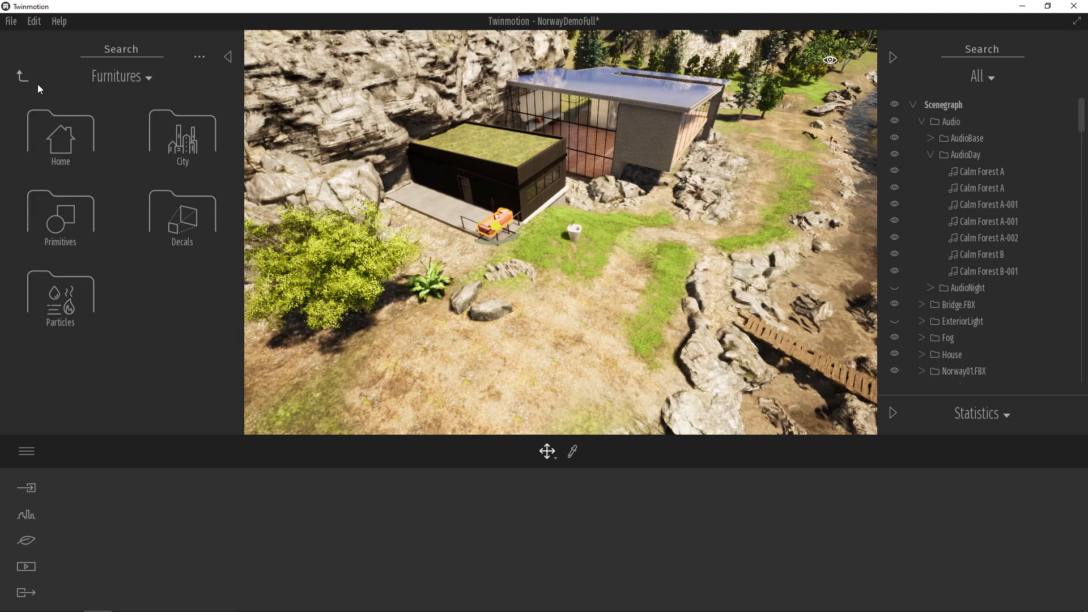
left_click(20, 75)
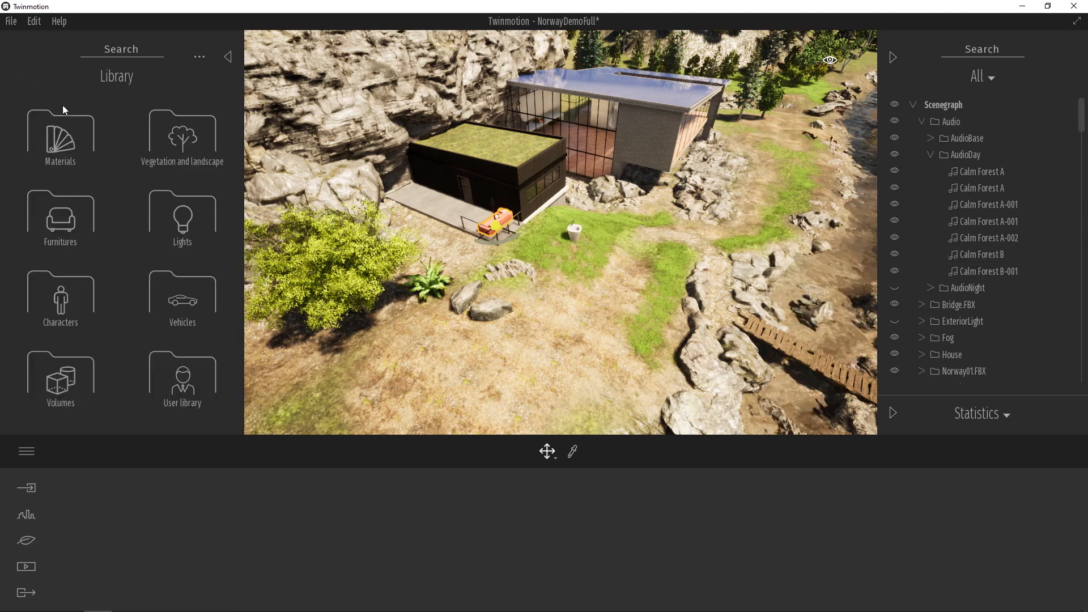
left_click(57, 300)
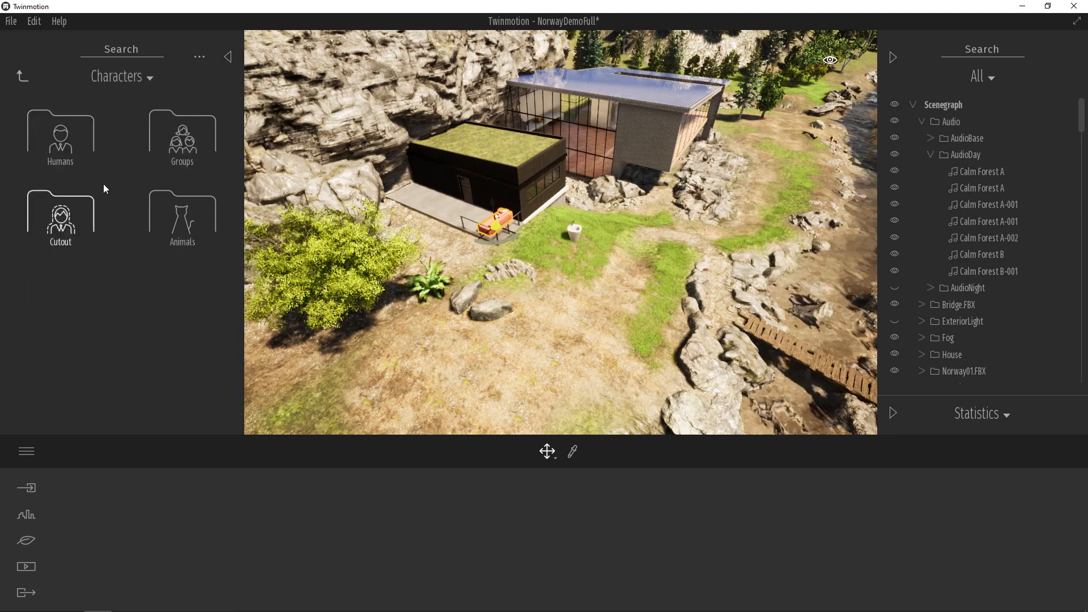
left_click(176, 229)
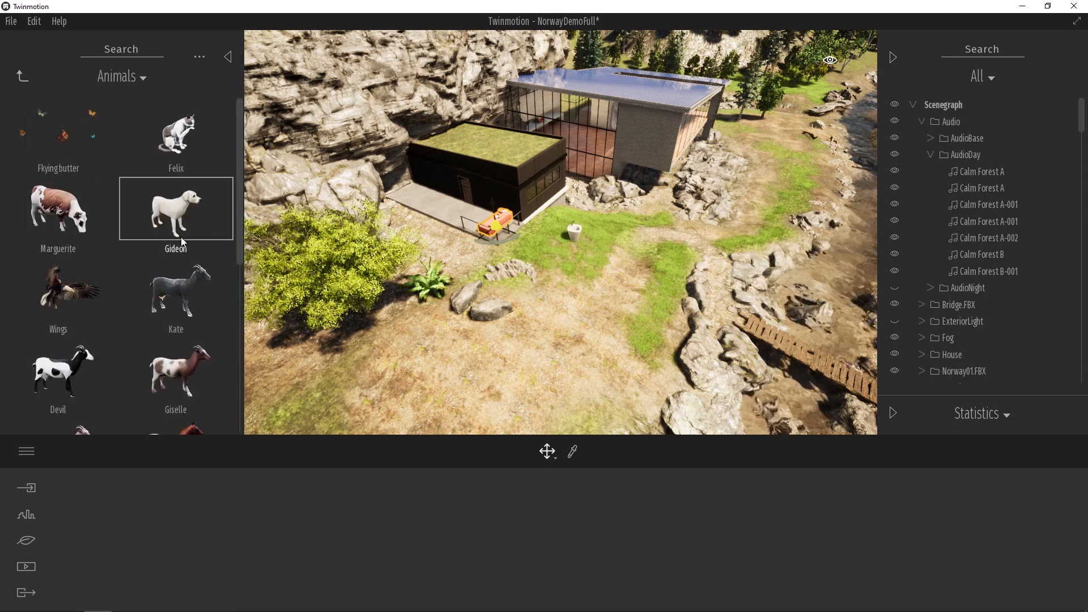
left_click_drag(59, 210, 585, 248)
left_click(546, 252)
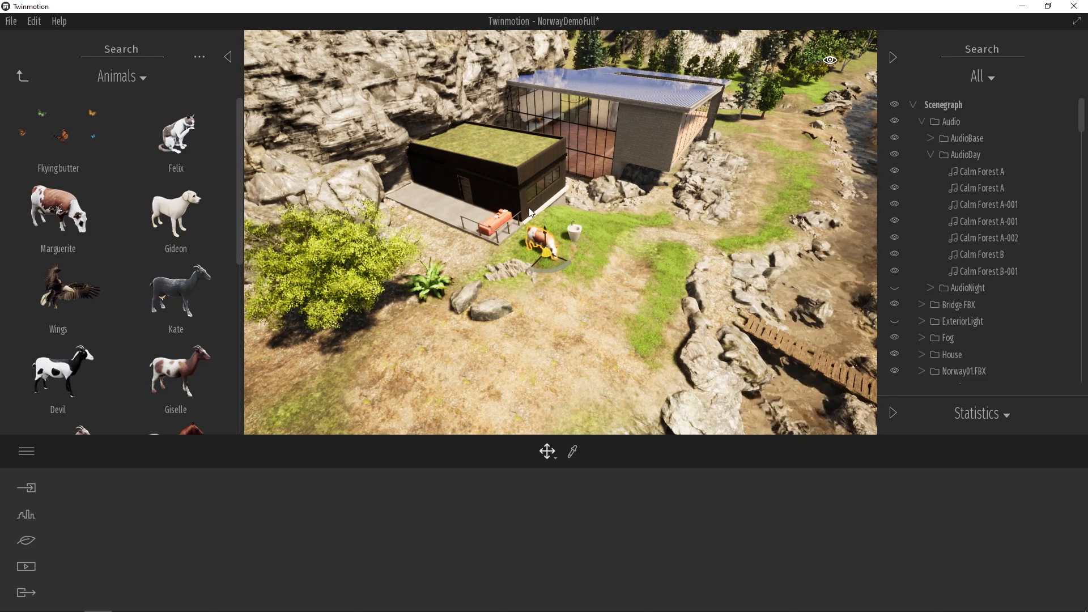
left_click(468, 189)
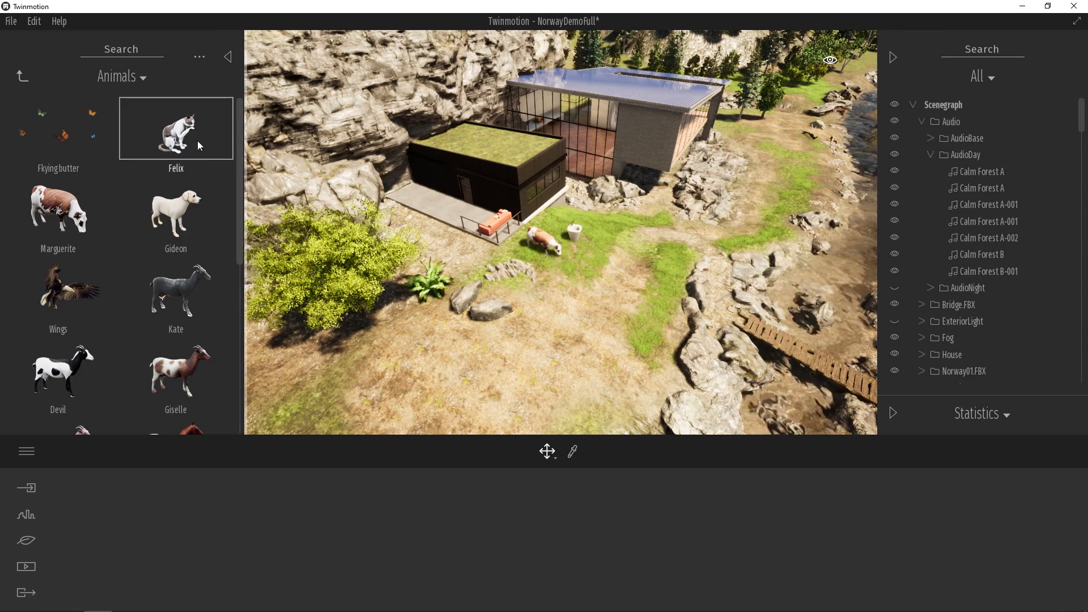
- Examine the remaining animals, the humans and the cutout people in the Characters library
scroll(86, 217, "down", 5)
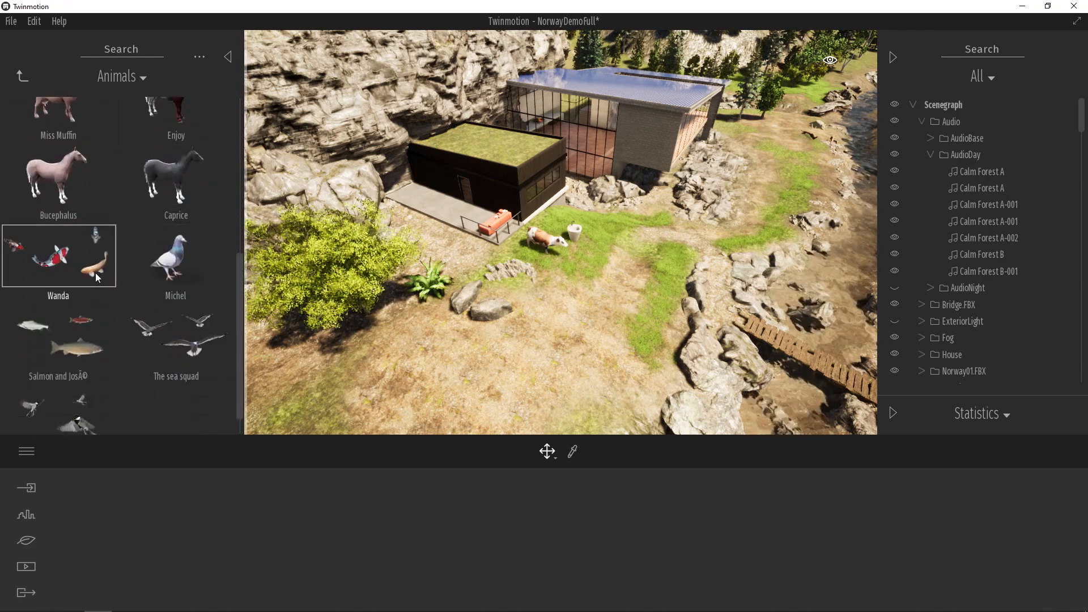
scroll(129, 295, "down", 1)
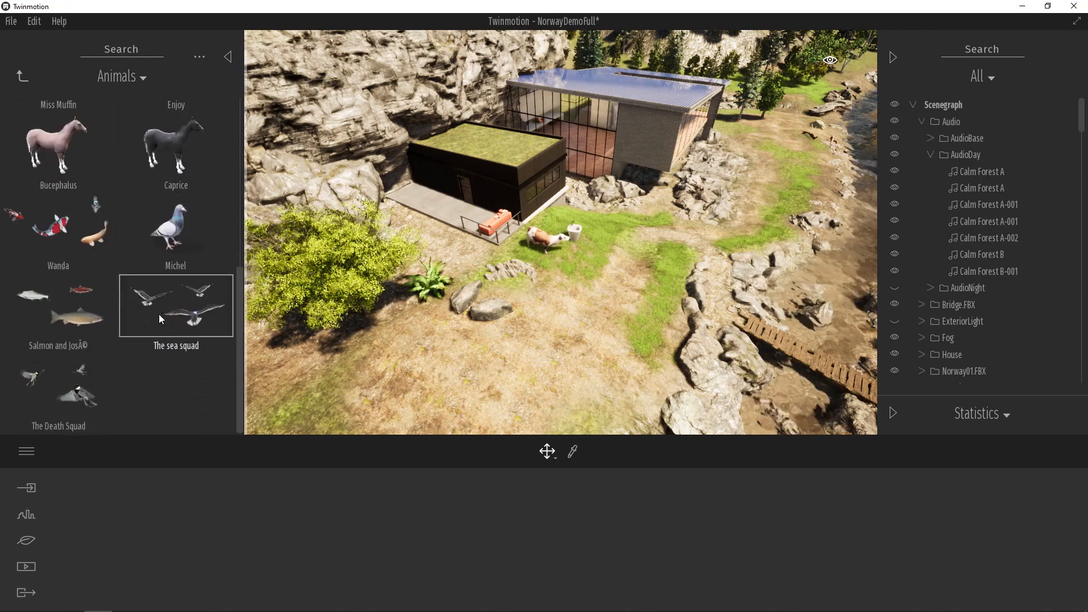
scroll(171, 306, "up", 3)
scroll(170, 306, "up", 5)
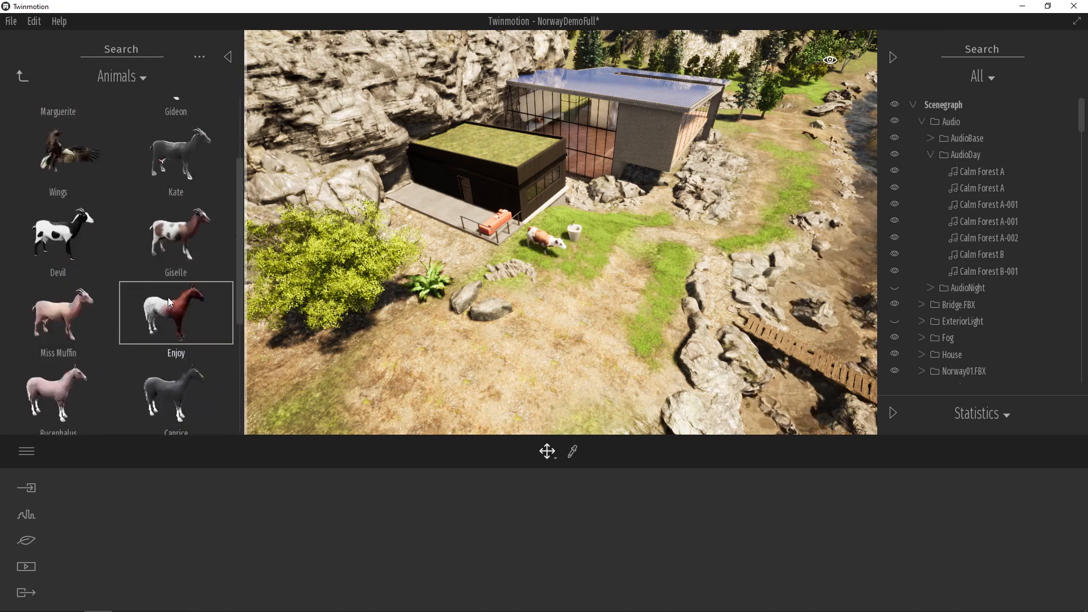
left_click(23, 75)
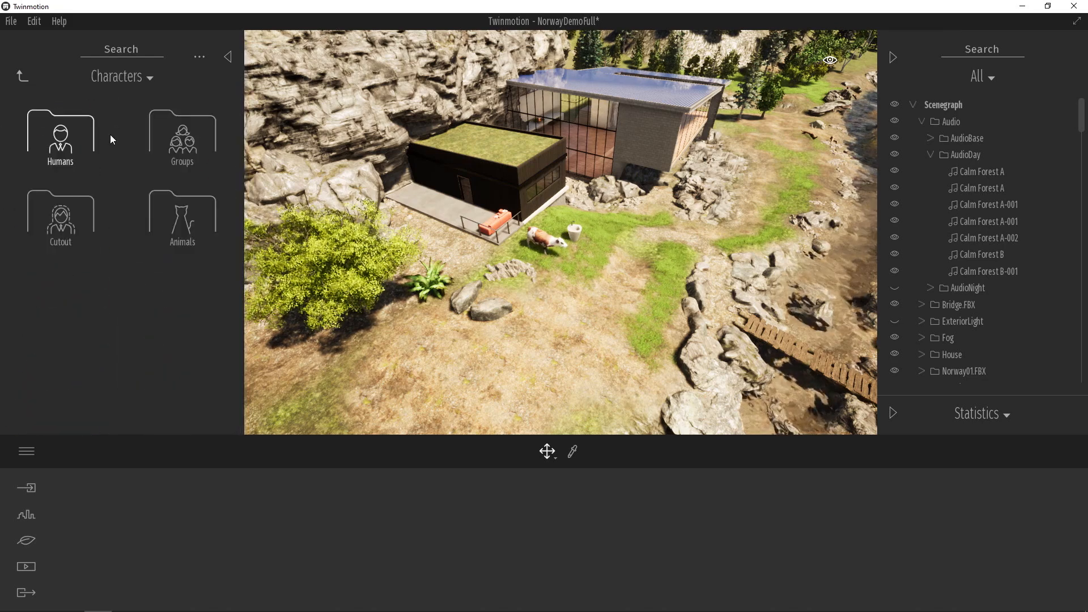
left_click(72, 135)
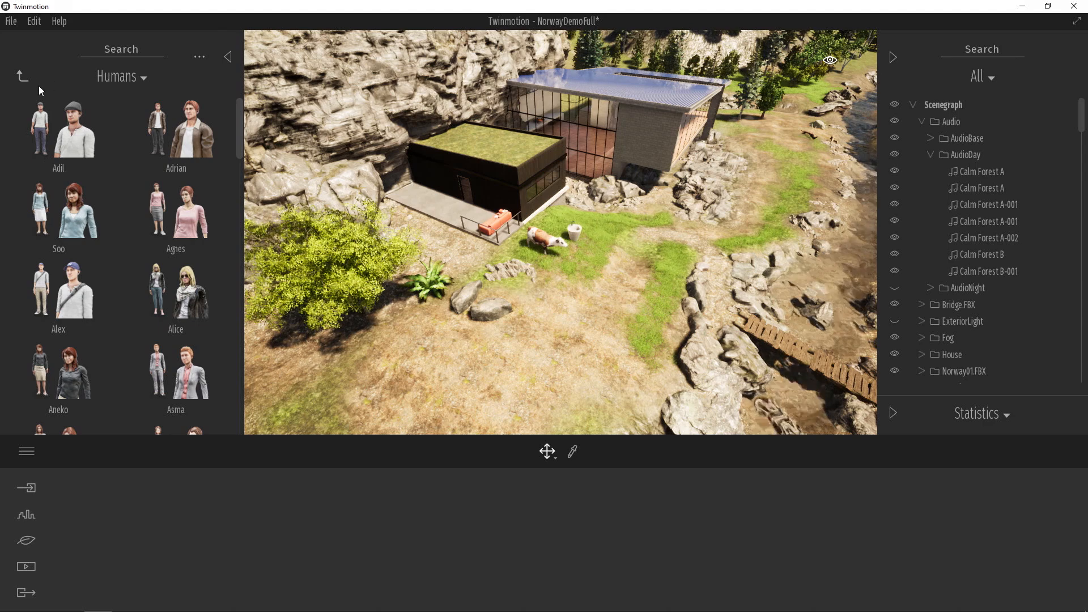
left_click(23, 76)
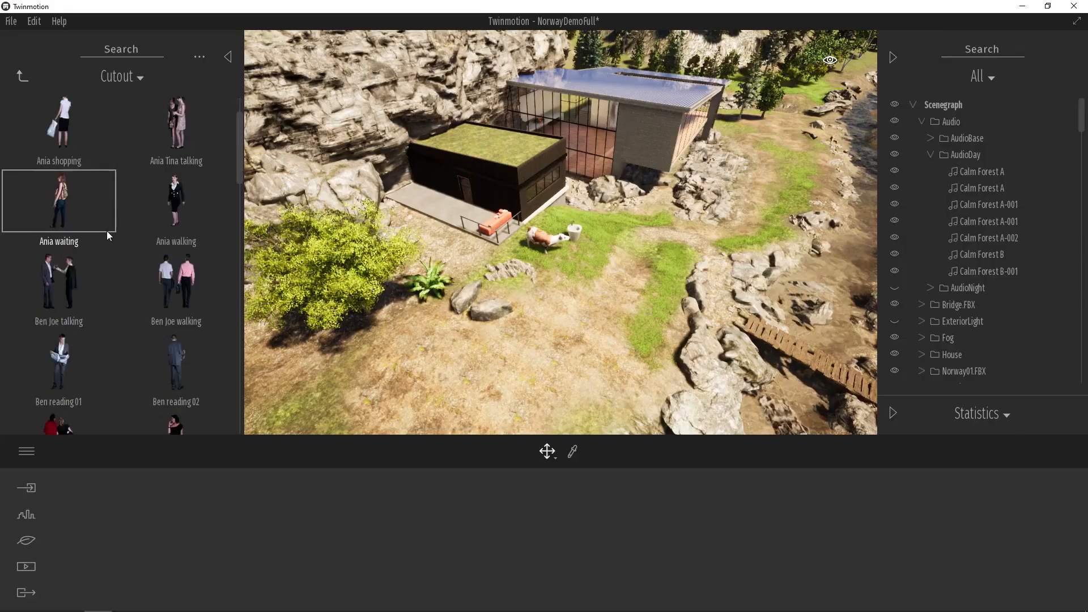
scroll(104, 237, "down", 5)
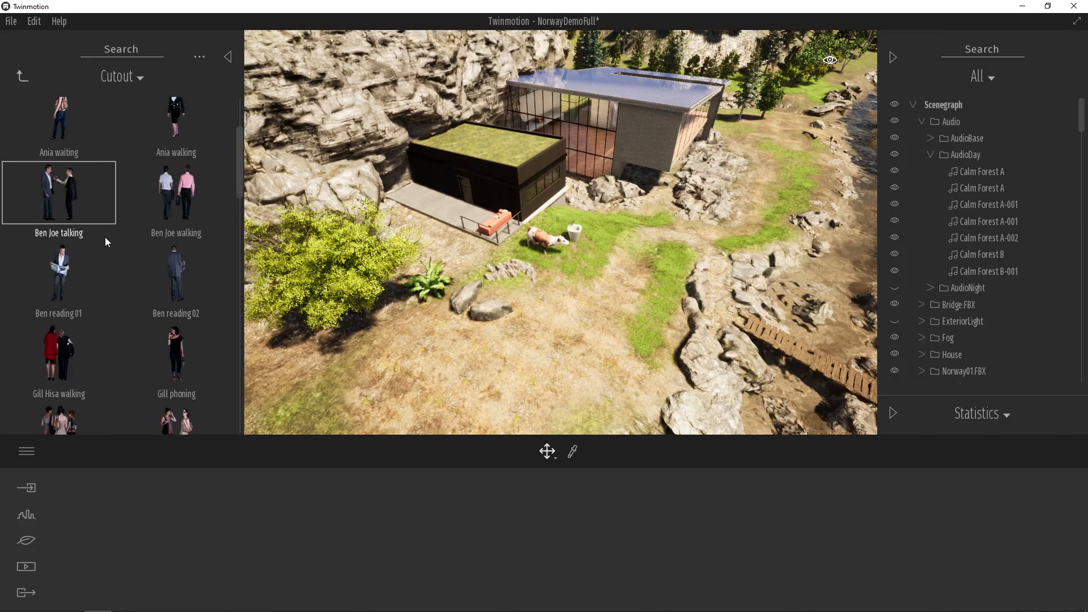
left_click(23, 77)
- Place the Hadi human character on the ground near the fountain, deselect it and inspect the placed objects up close
left_click(91, 164)
scroll(121, 229, "down", 5)
scroll(124, 229, "down", 5)
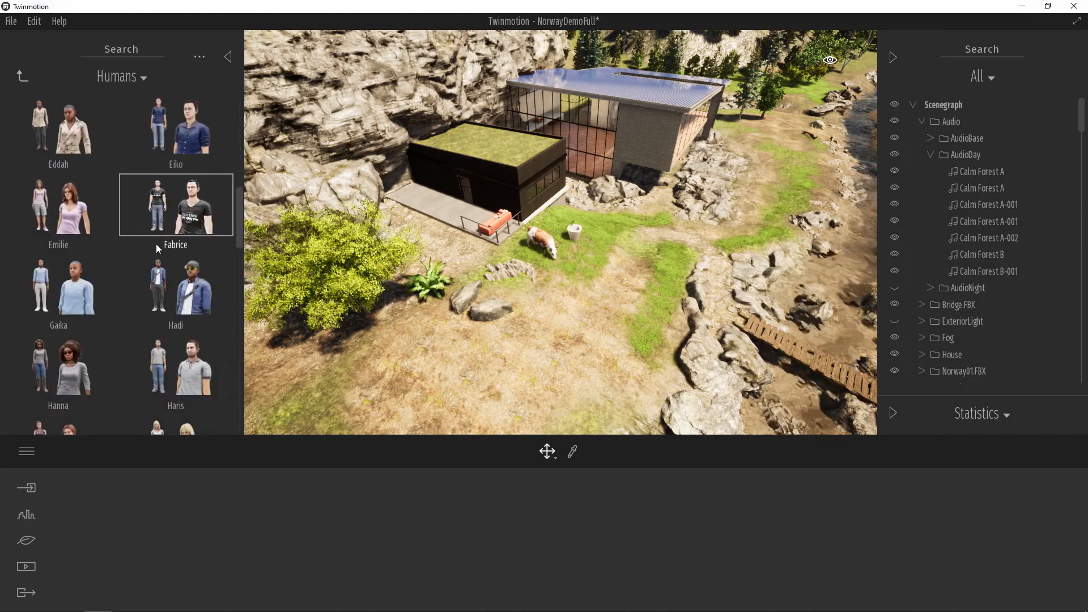
scroll(162, 252, "down", 1)
left_click_drag(185, 270, 421, 354)
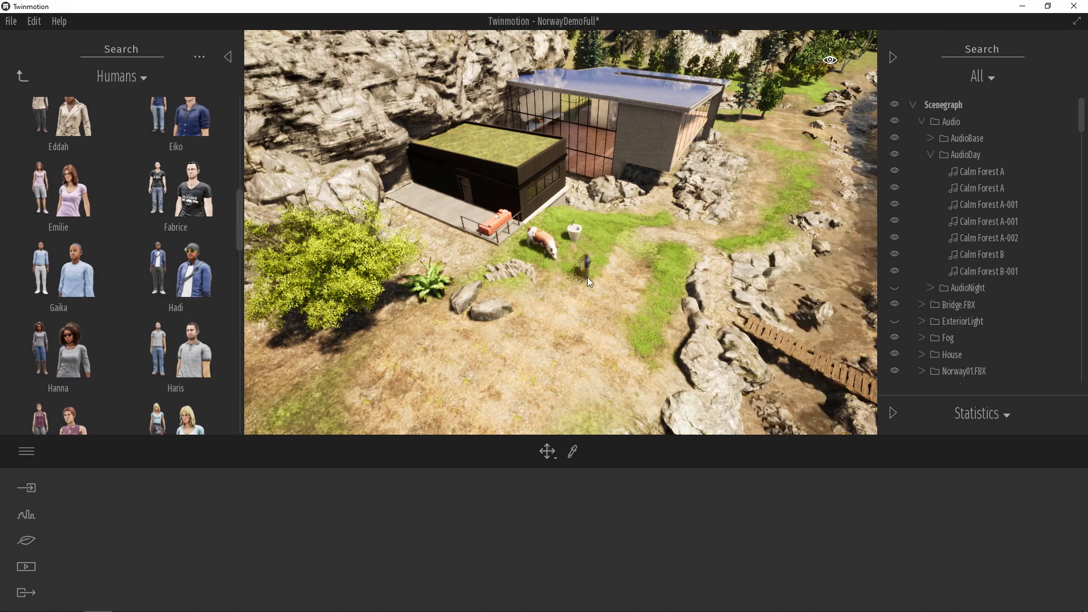
left_click_drag(619, 261, 621, 259)
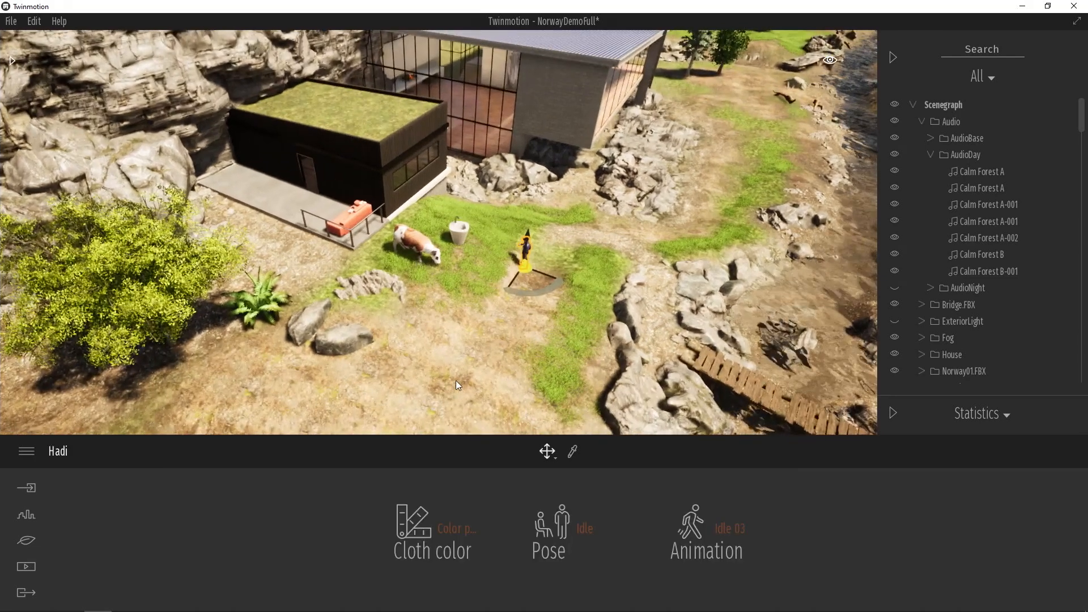
left_click(460, 347)
scroll(494, 296, "up", 5)
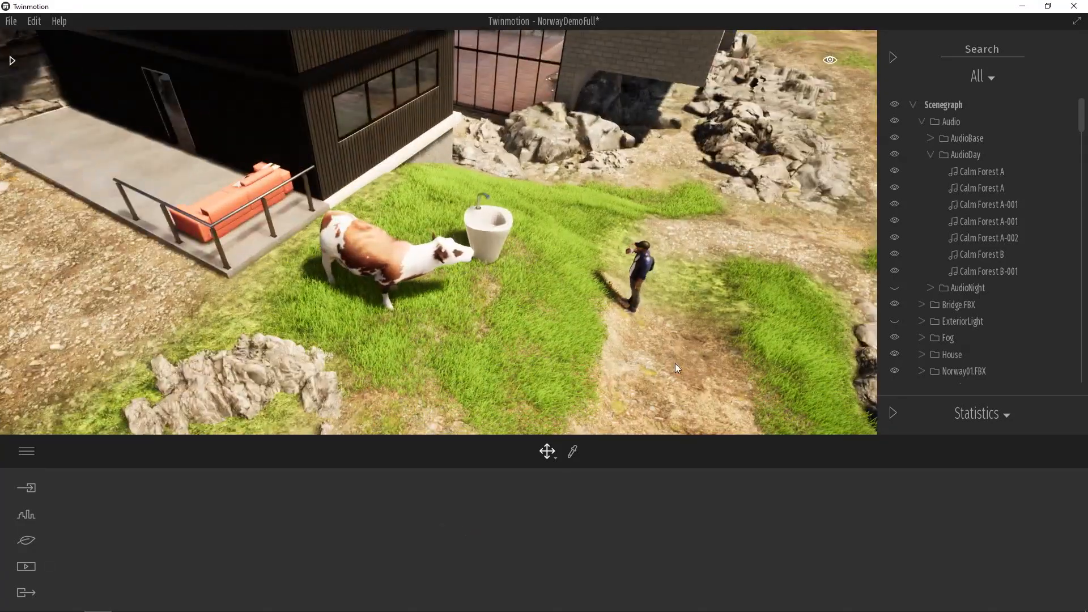
scroll(615, 336, "down", 5)
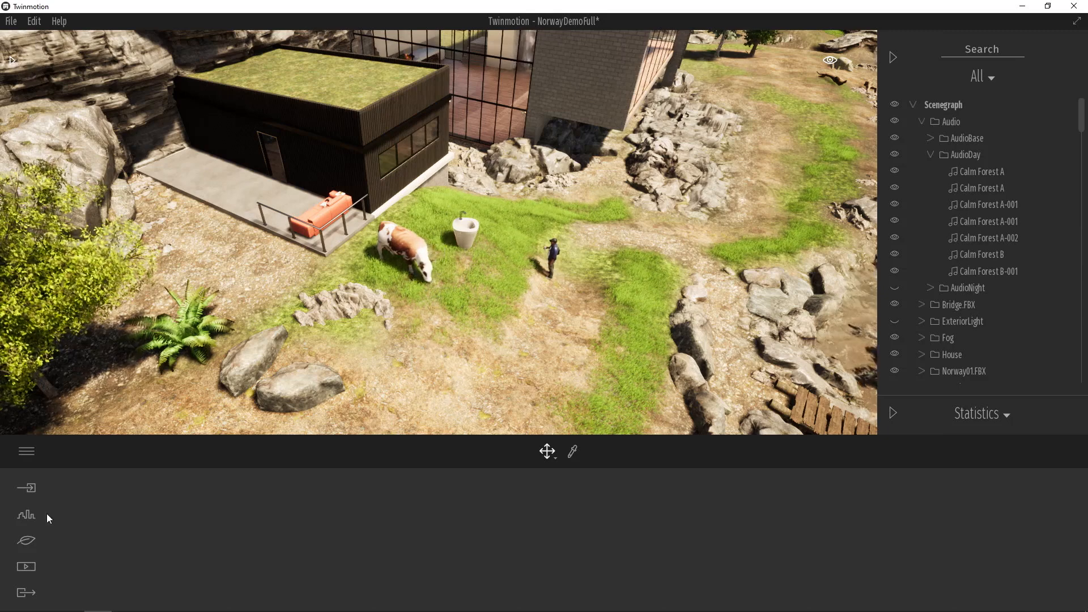
- Start an Urban character path on the dark annex's terrace and lead it off the terrace onto the dirt slope
left_click(24, 542)
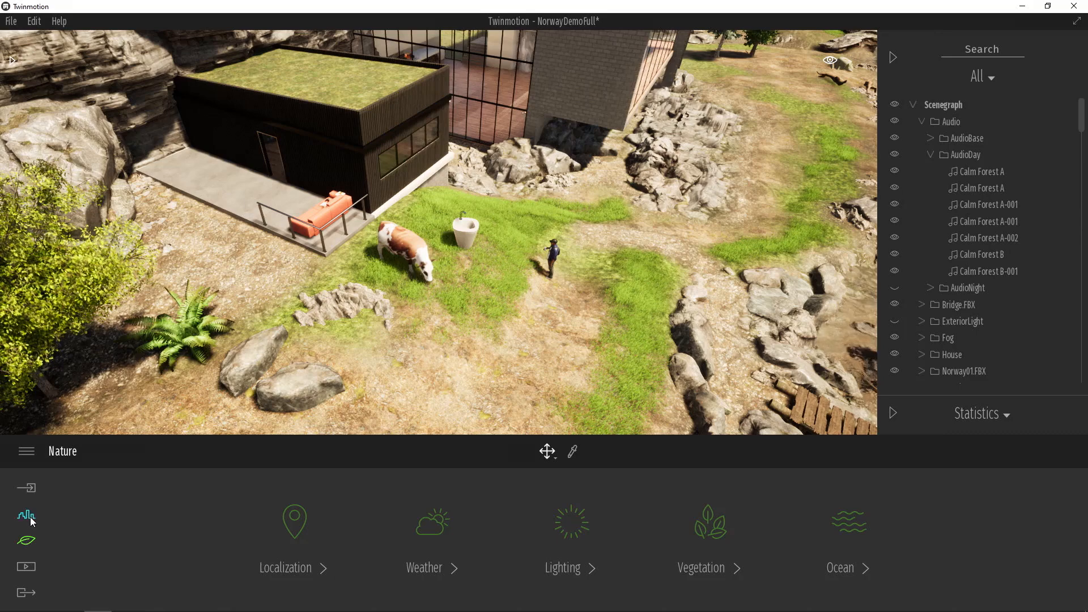
left_click(31, 518)
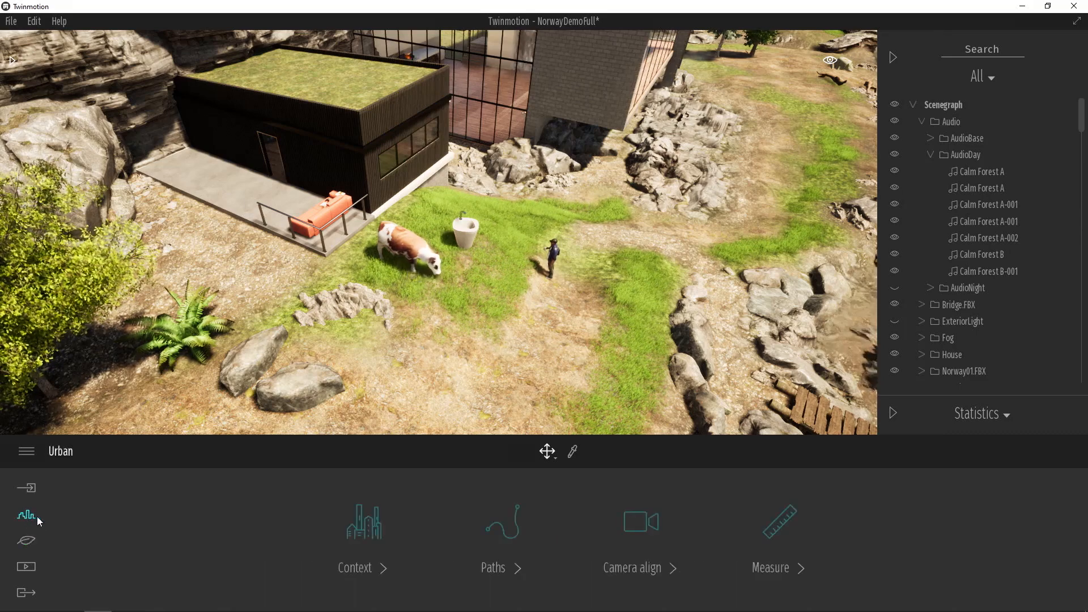
left_click(515, 567)
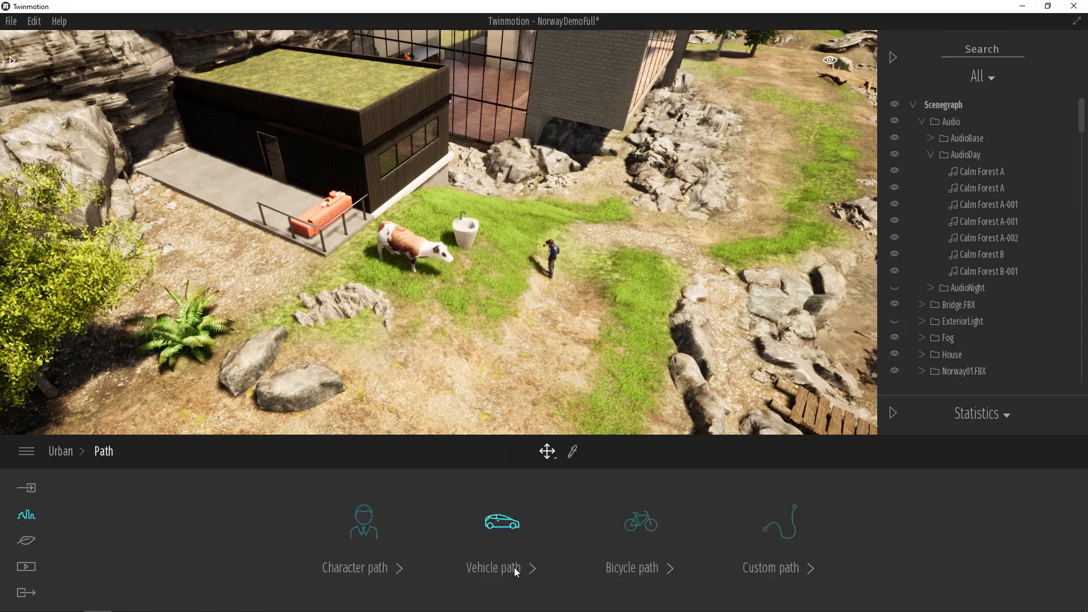
left_click(398, 568)
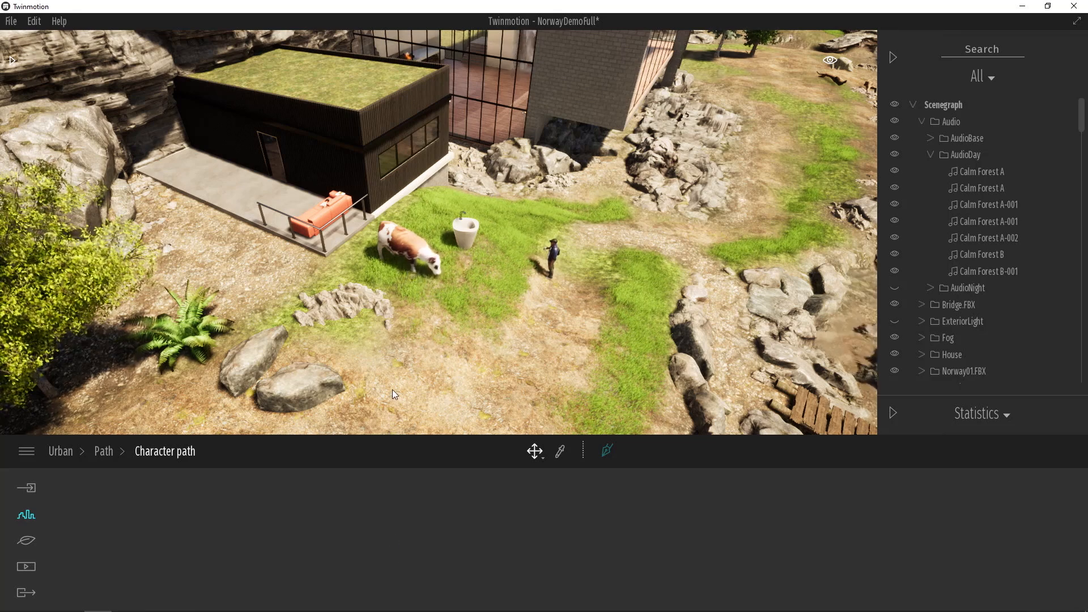
scroll(395, 389, "down", 2)
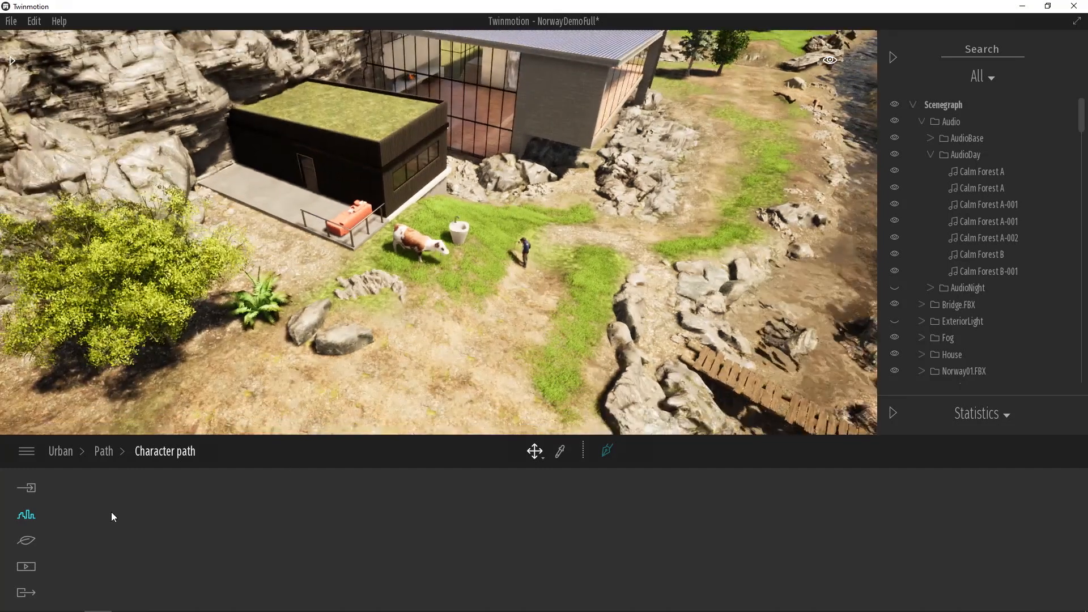
left_click(607, 451)
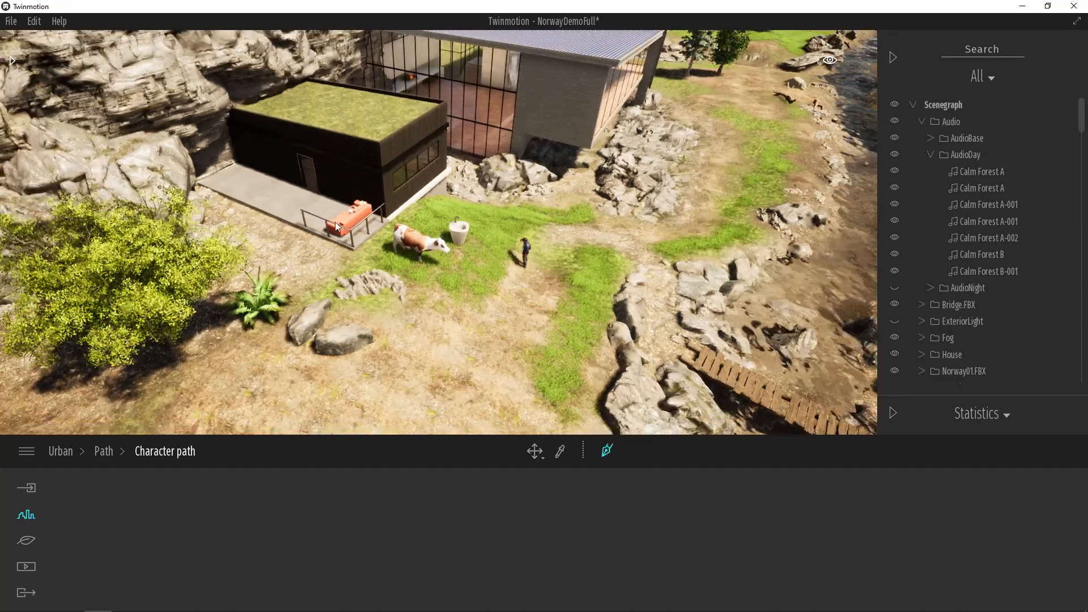
left_click(306, 196)
left_click(271, 229)
left_click(259, 239)
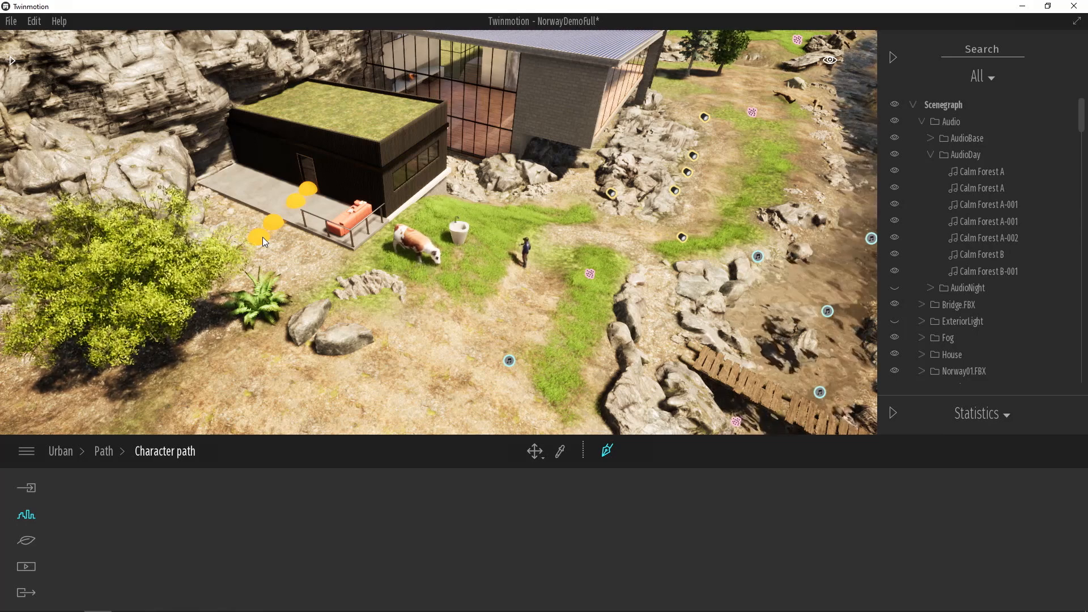
- Extend the character path past the rocks and over the wooden bridge to the trees on the far bank, and finish it
mouse_move(263, 237)
left_mouse_down()
mouse_move(254, 236)
mouse_move(345, 306)
mouse_move(459, 348)
mouse_move(489, 335)
mouse_move(583, 334)
left_mouse_up()
left_click(583, 334)
left_click(662, 343)
scroll(660, 343, "down", 3)
left_click(685, 352)
left_click(747, 385)
left_click(817, 417)
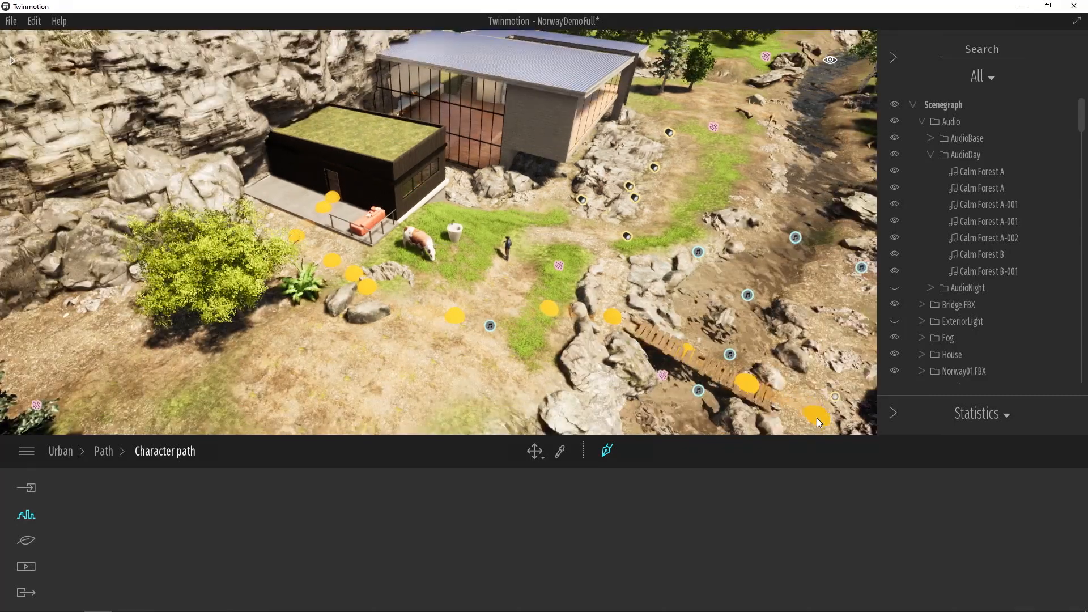
scroll(814, 415, "down", 4)
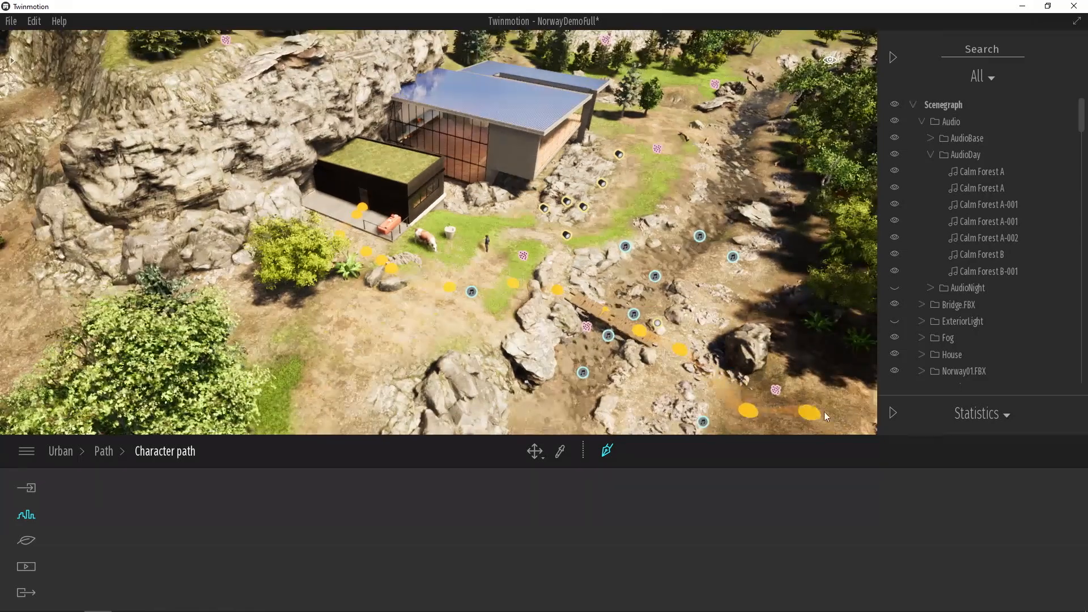
scroll(841, 406, "down", 3)
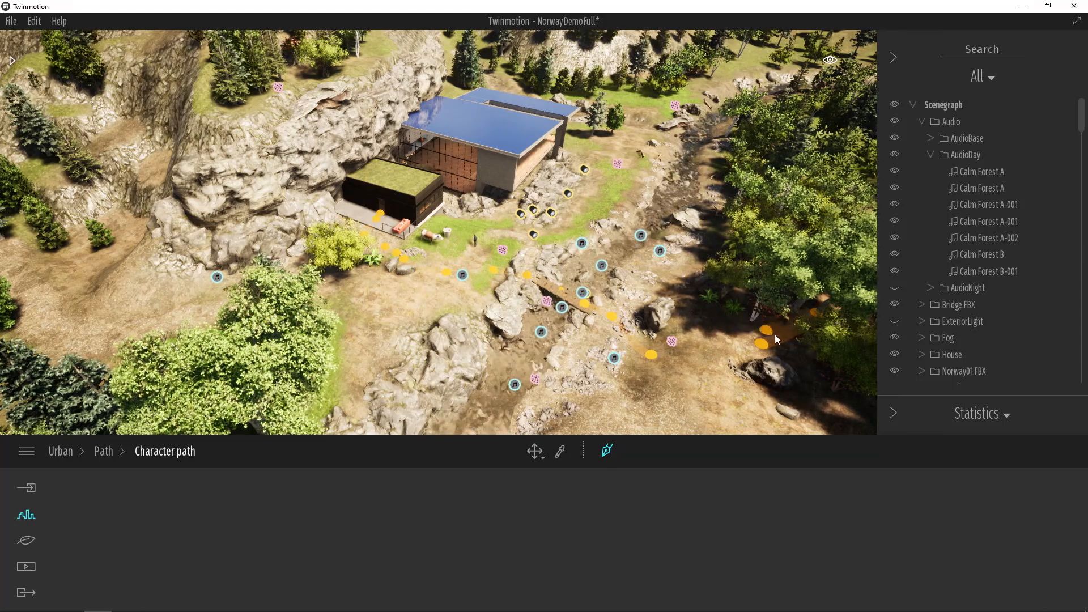
key("Escape")
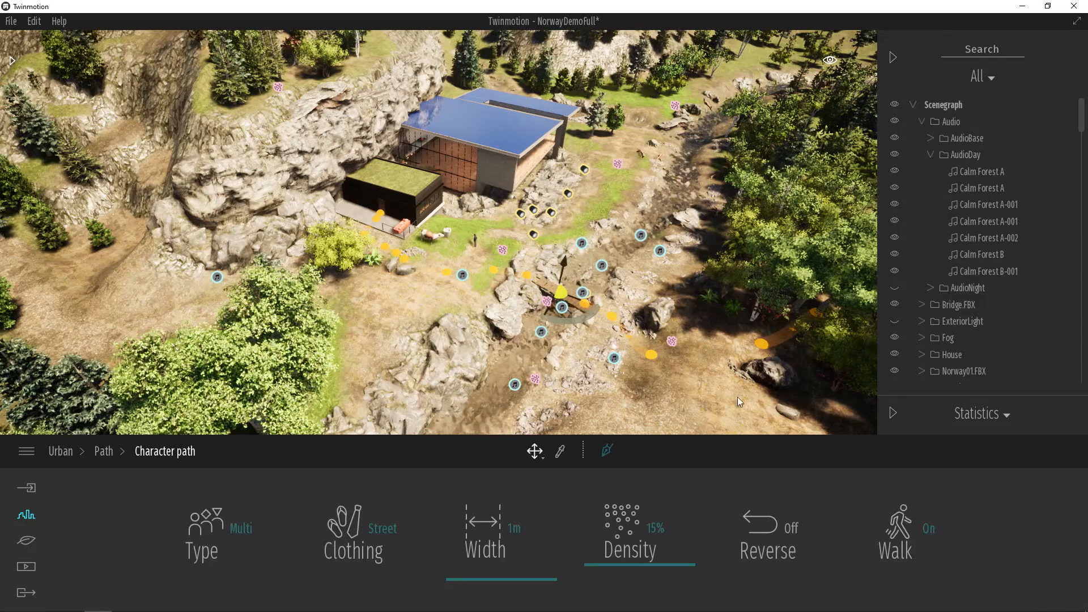
- View the people walking along the path up close and check the available character types
scroll(454, 350, "up", 8)
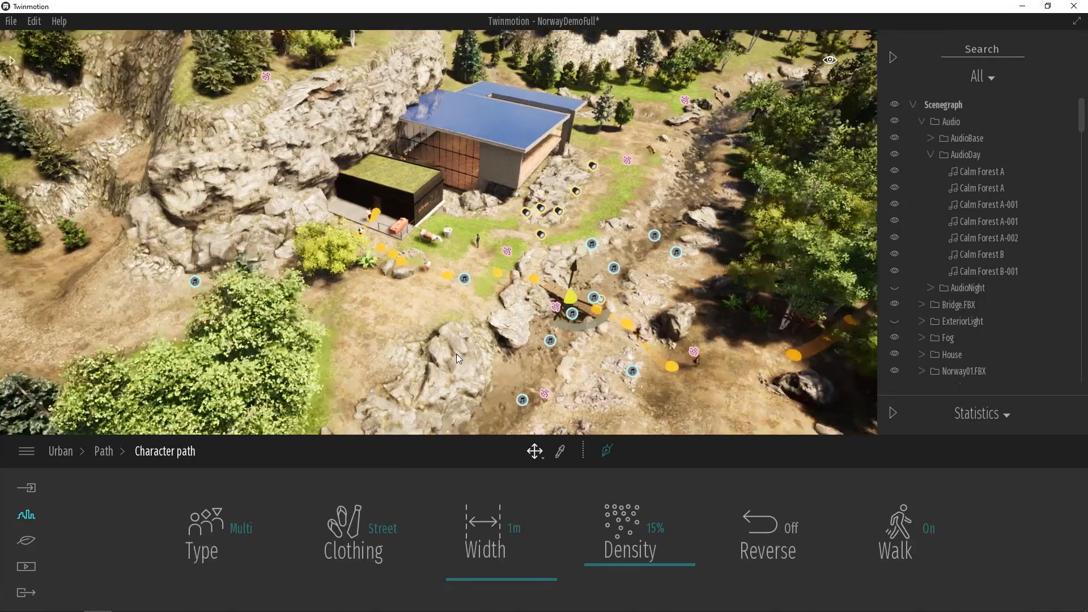
scroll(446, 323, "up", 3)
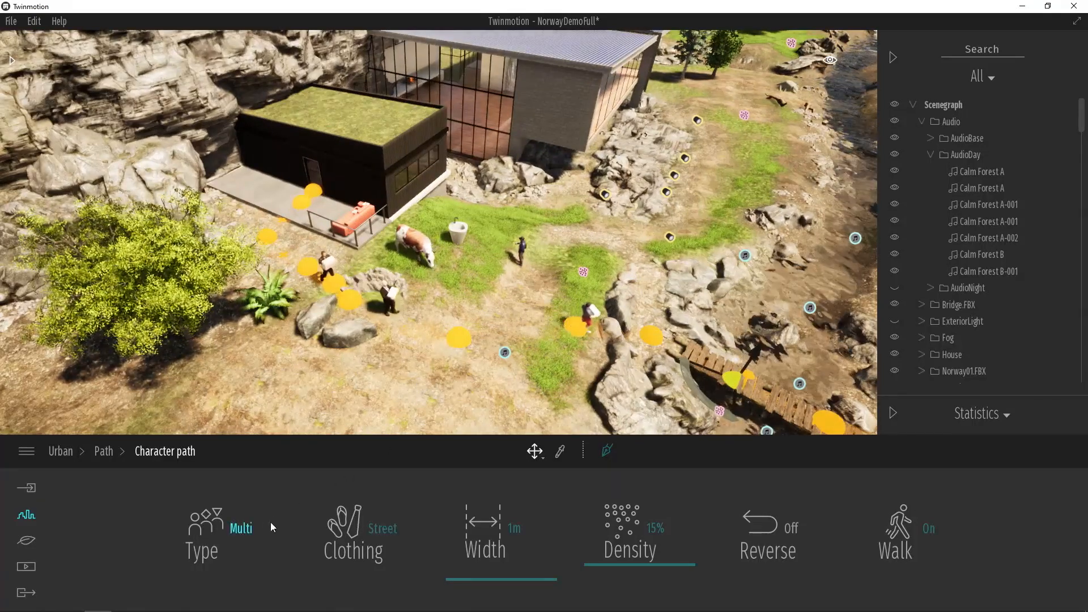
left_click(241, 526)
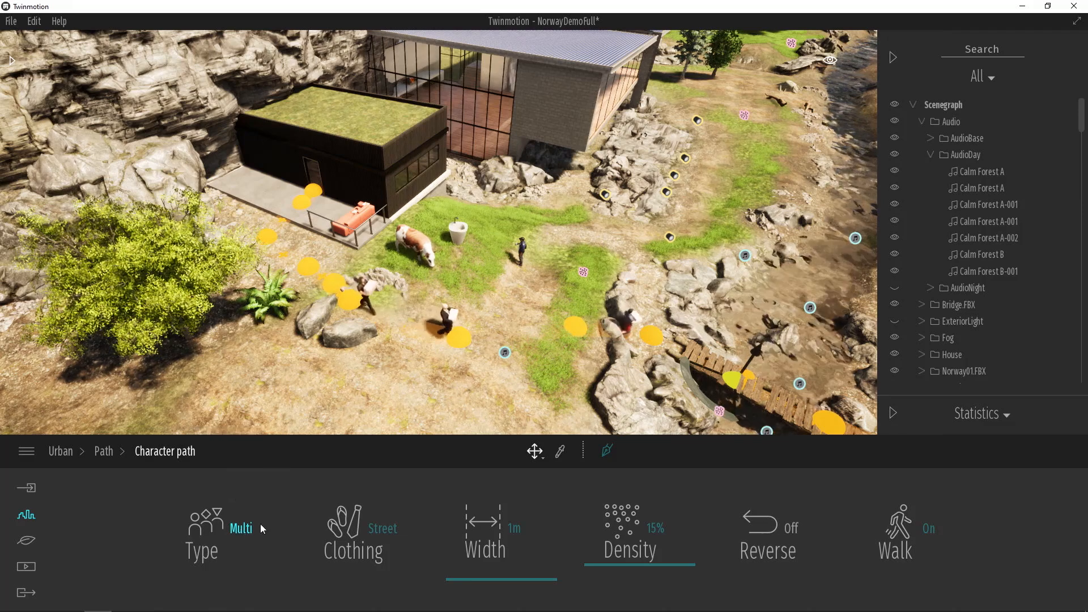
left_click(243, 530)
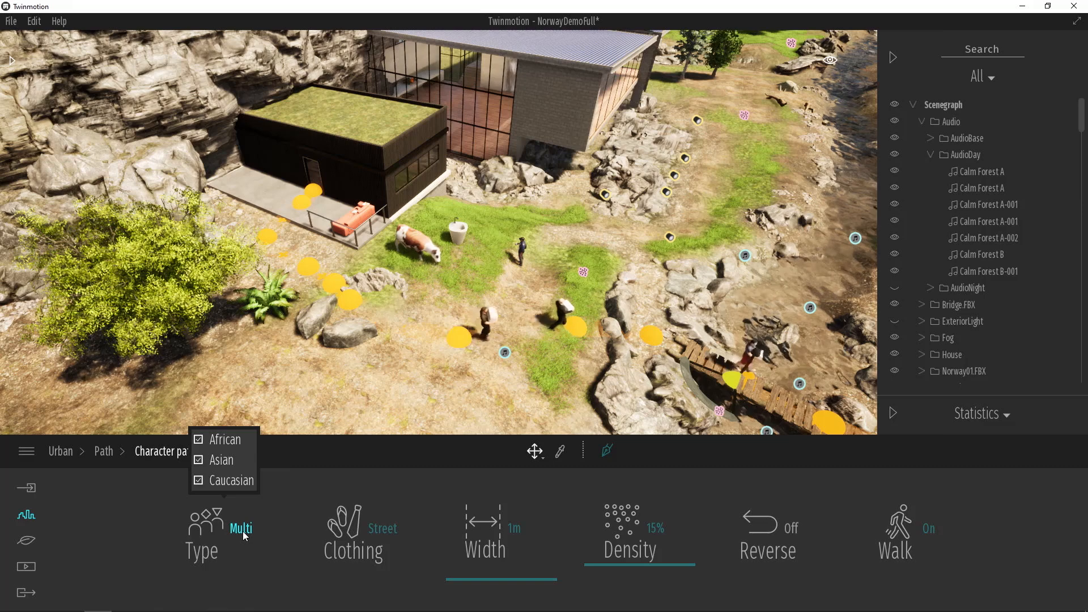
- Set the path characters' clothing to Travel after trying Office and Beach
left_click(352, 545)
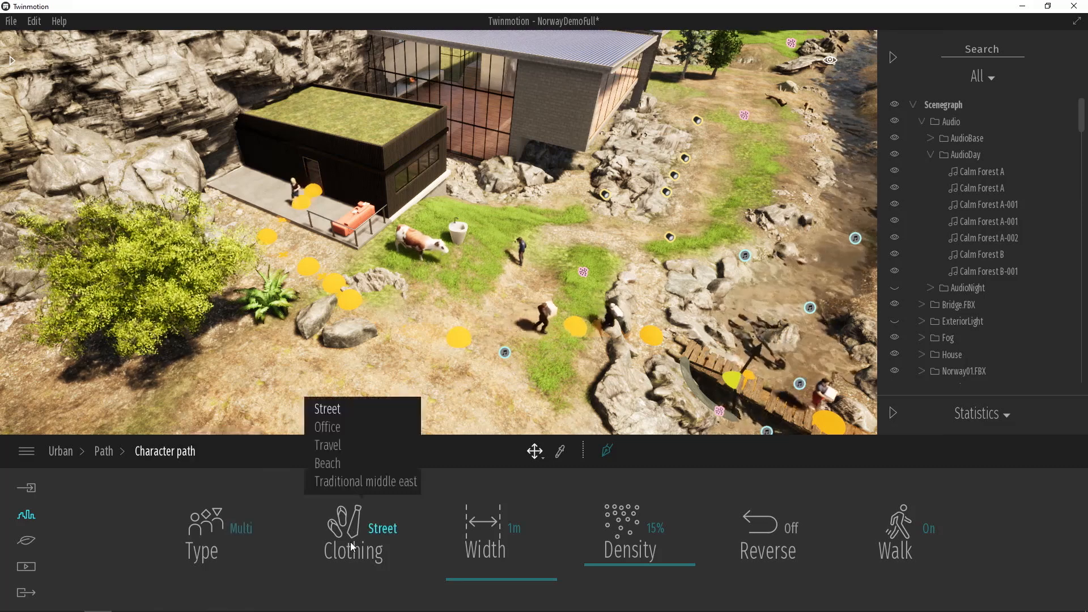
left_click(341, 428)
left_click(346, 513)
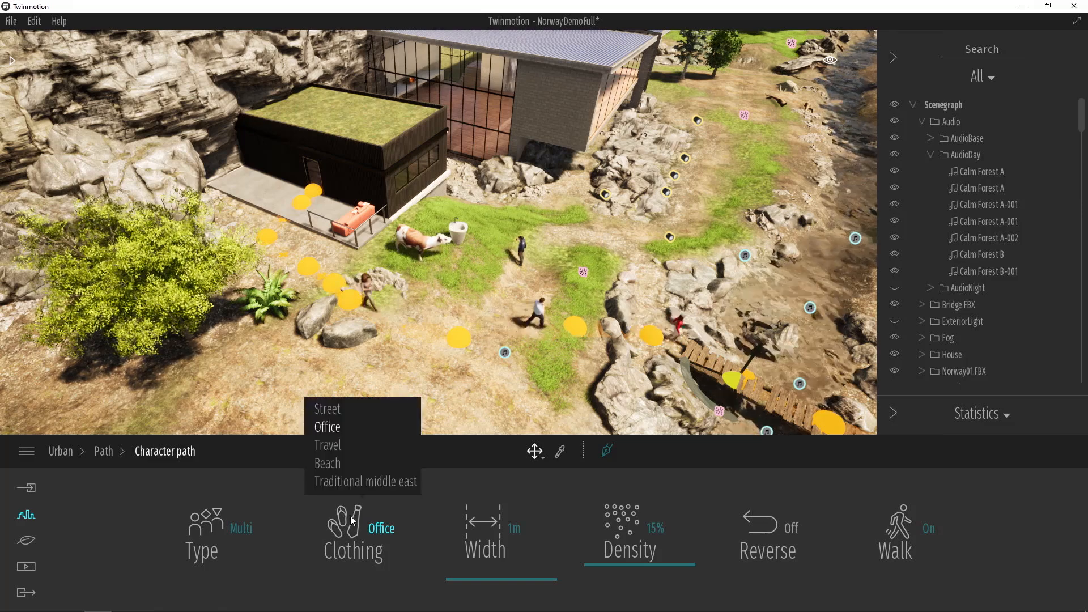
left_click(341, 464)
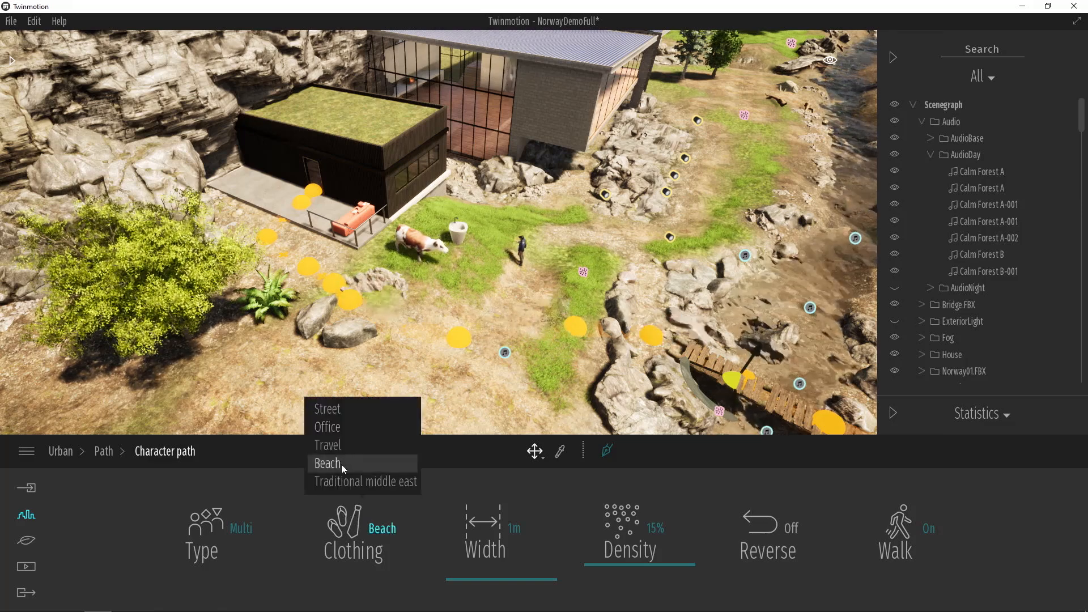
left_click(348, 506)
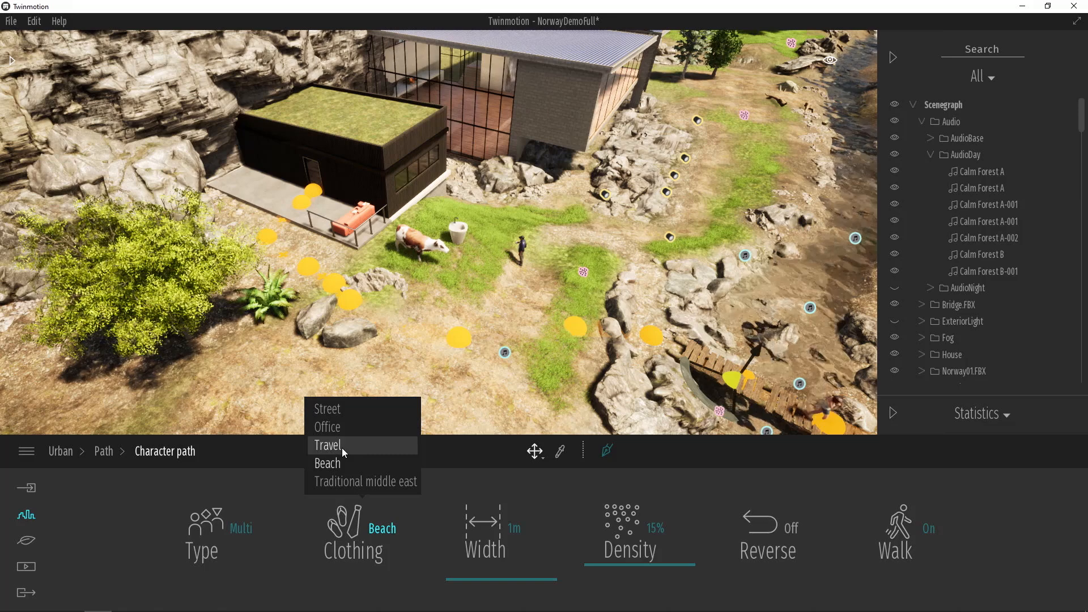
left_click(341, 448)
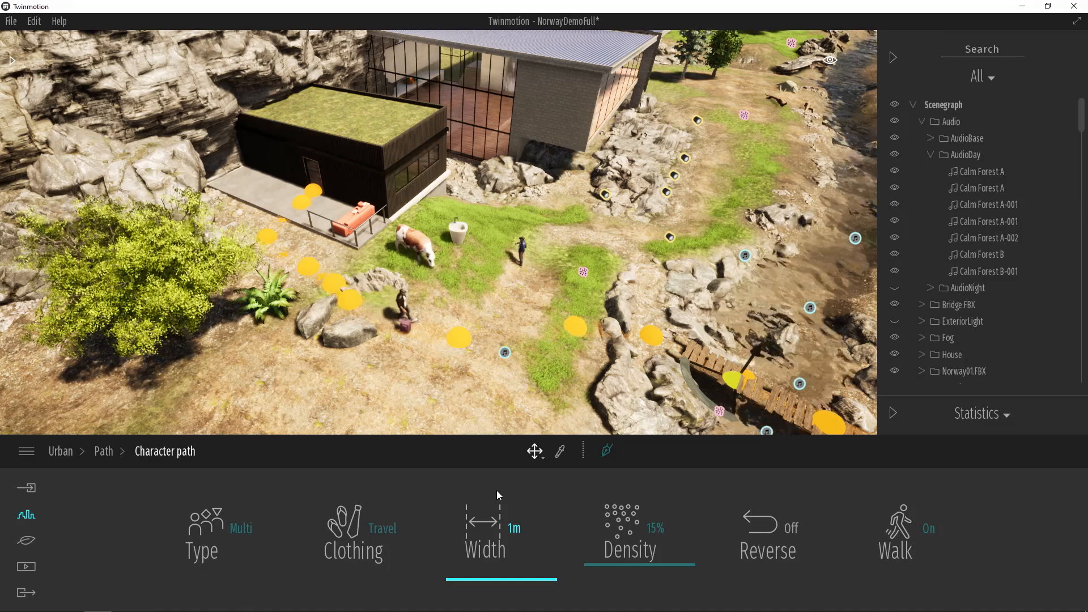
- Set the character path's density to 37% and view the whole path from the annex to the trees
left_click_drag(618, 562, 622, 541)
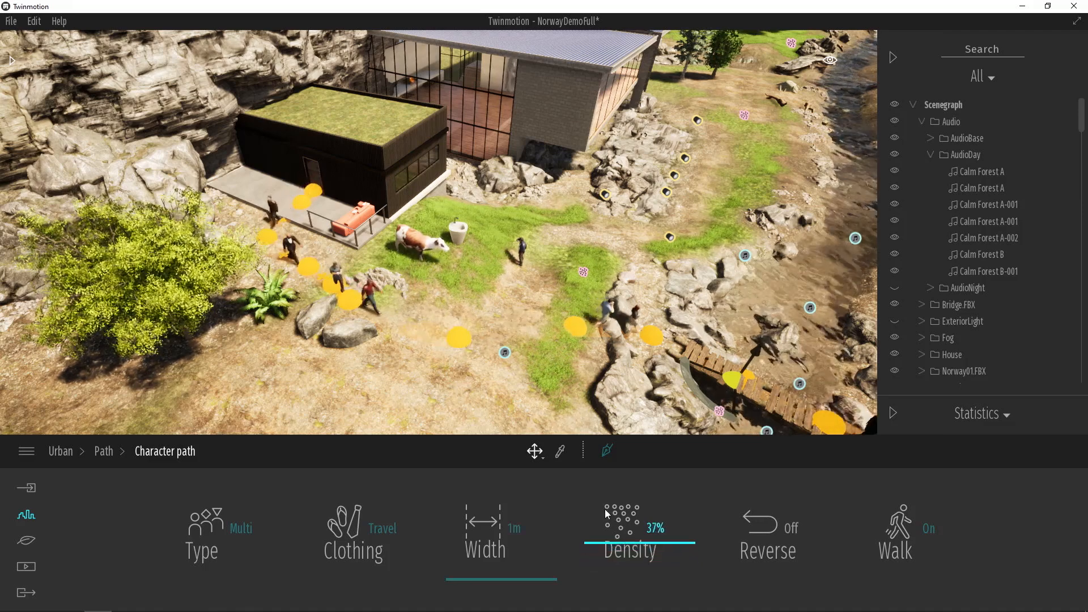
scroll(486, 309, "down", 5)
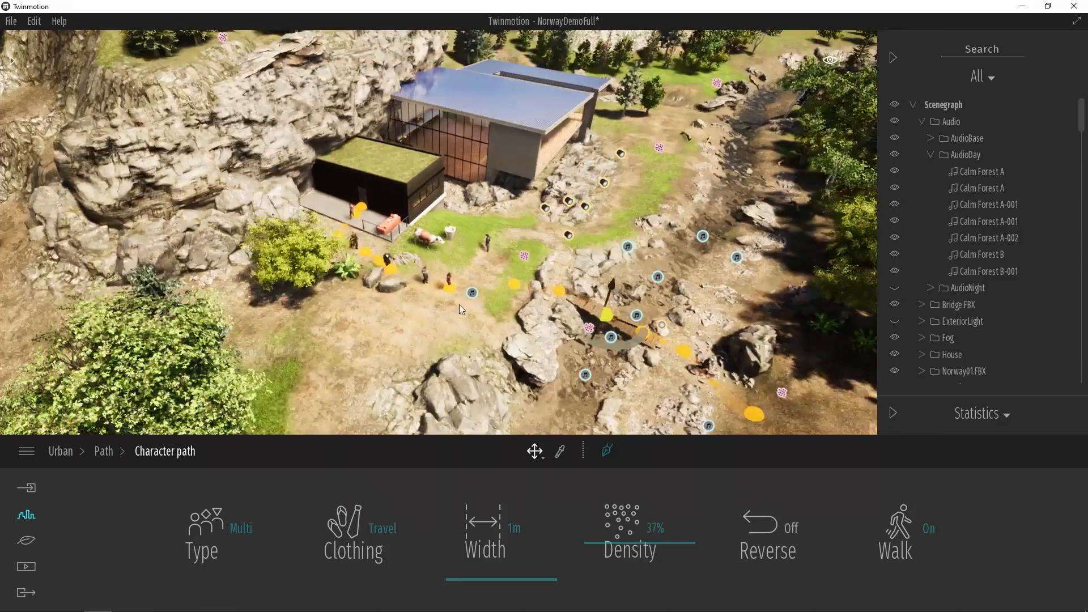
right_click_drag(459, 304, 555, 308)
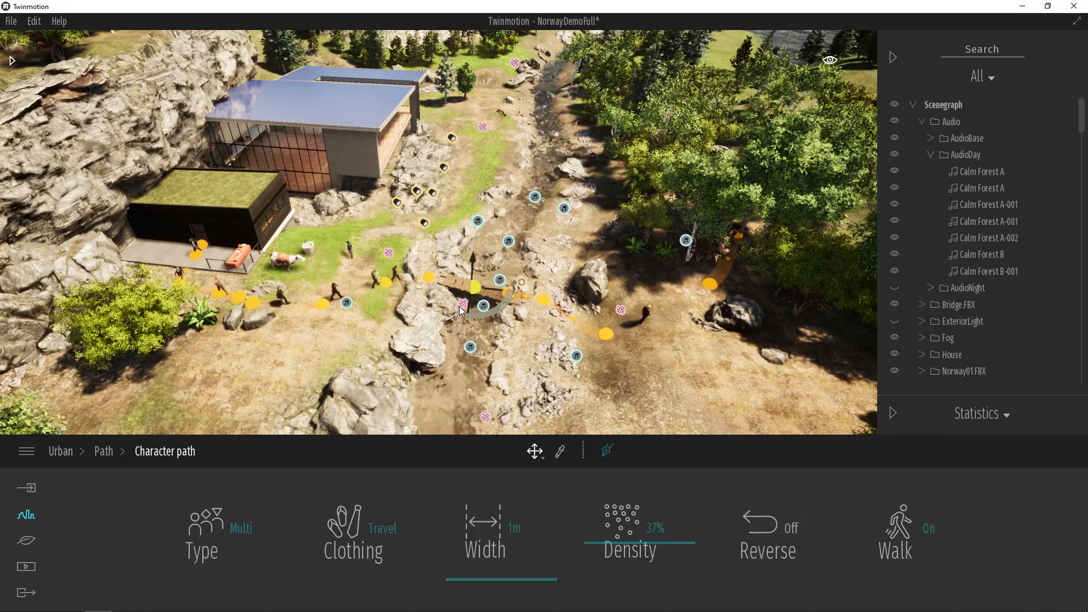
- Set the character path's width to 5 m and its density to 49%, and deselect the path
left_click_drag(519, 580, 532, 538)
left_click_drag(633, 551, 669, 555)
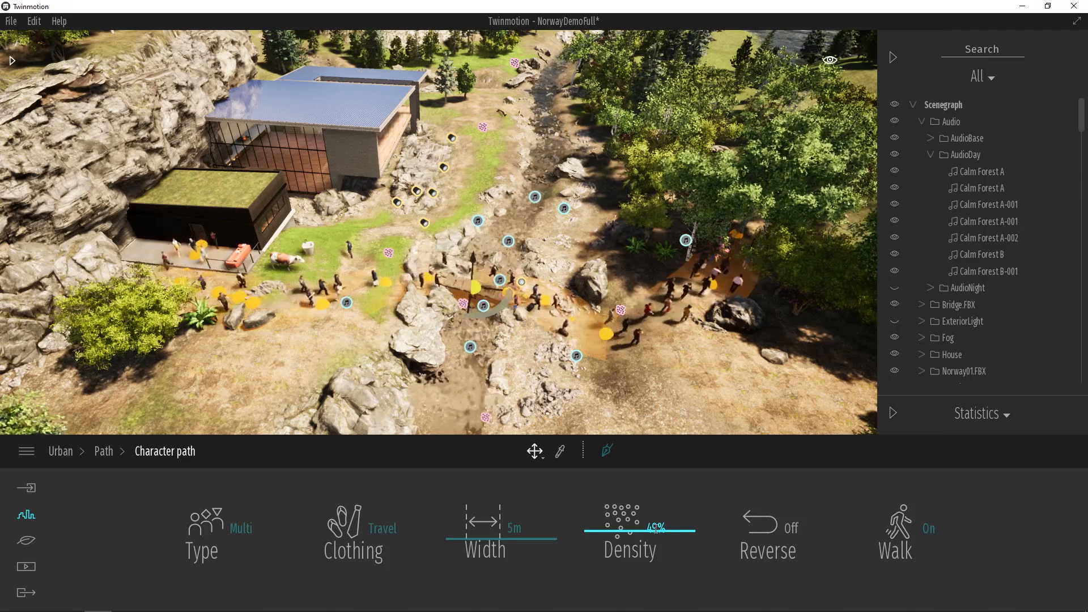
right_click_drag(681, 392, 678, 383)
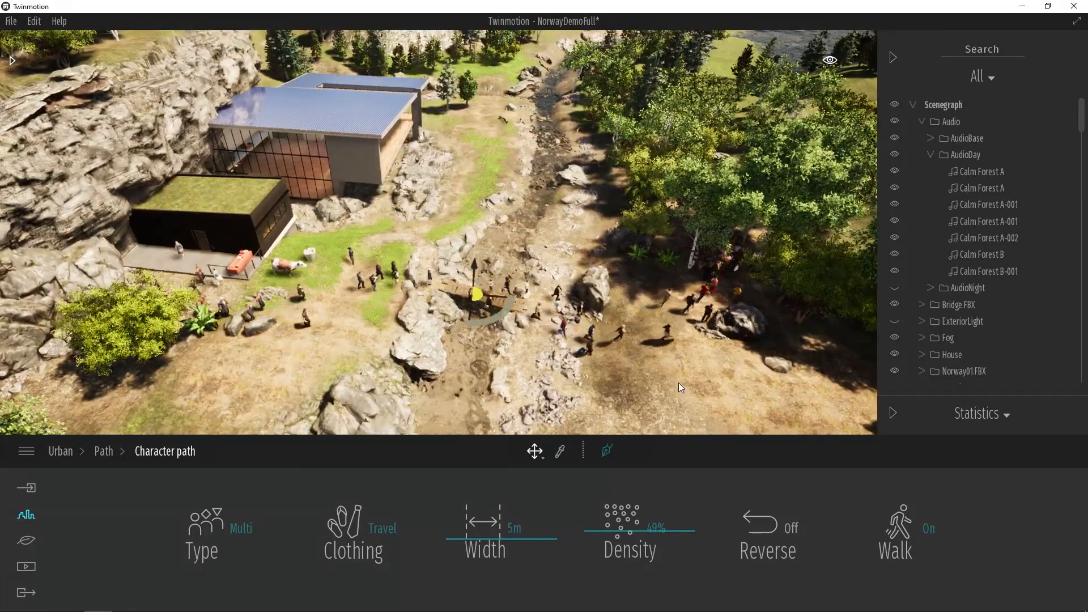
key("Escape")
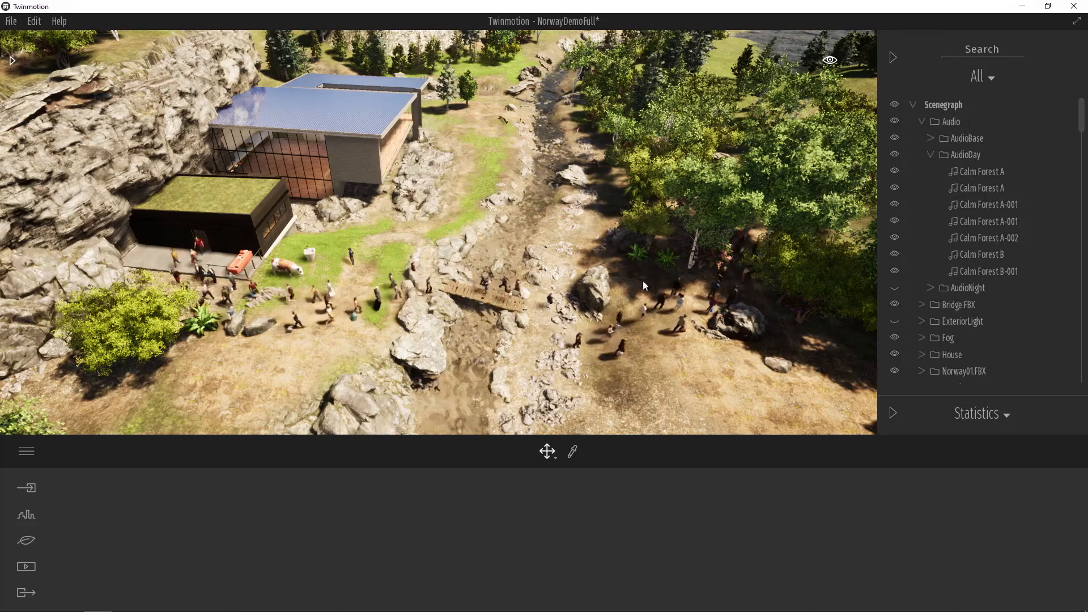
- Inspect the walking crowd between the annex and the bridge up close, and open the Export options
scroll(388, 254, "up", 5)
scroll(389, 253, "up", 3)
middle_click_drag(375, 253, 312, 285)
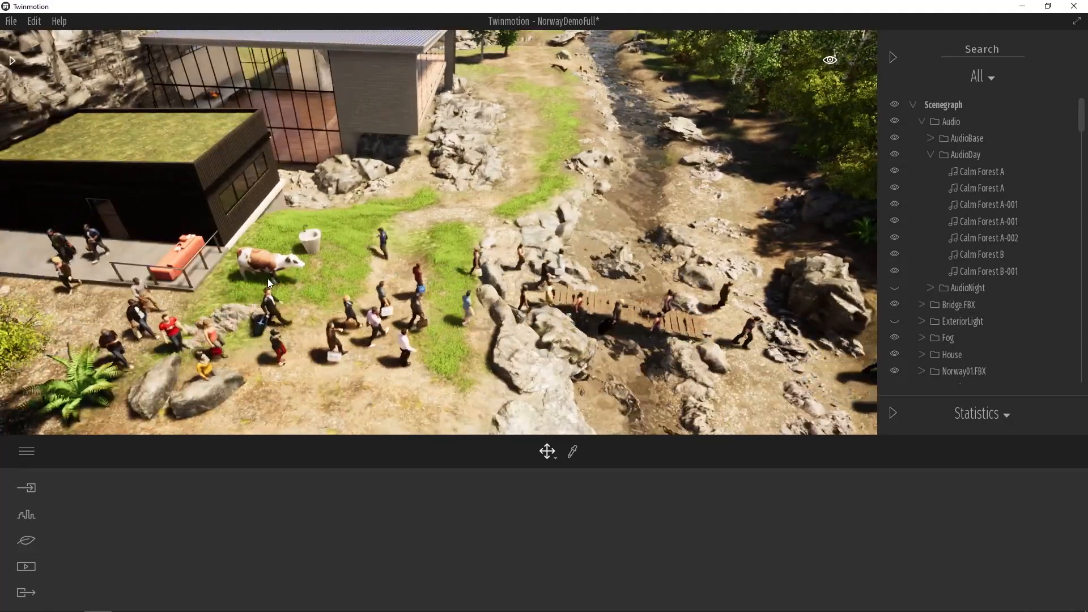
scroll(270, 283, "down", 3)
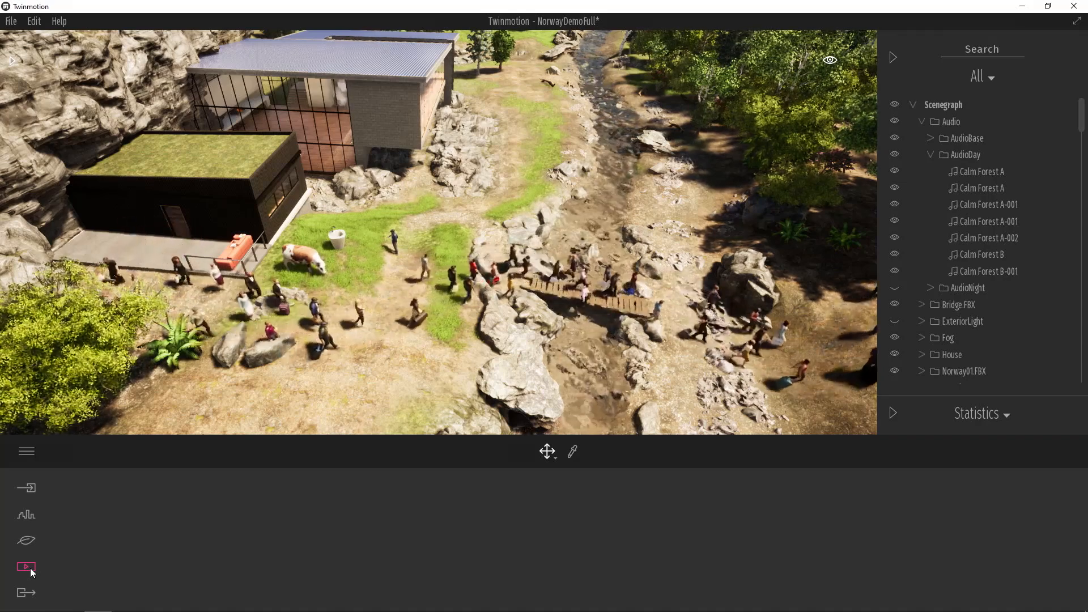
left_click(27, 593)
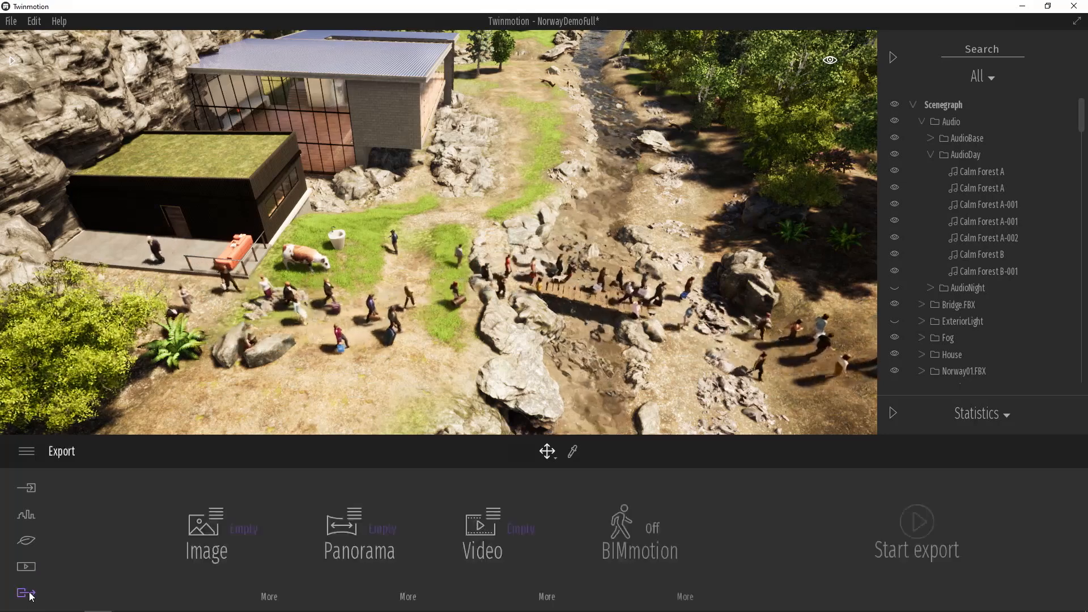